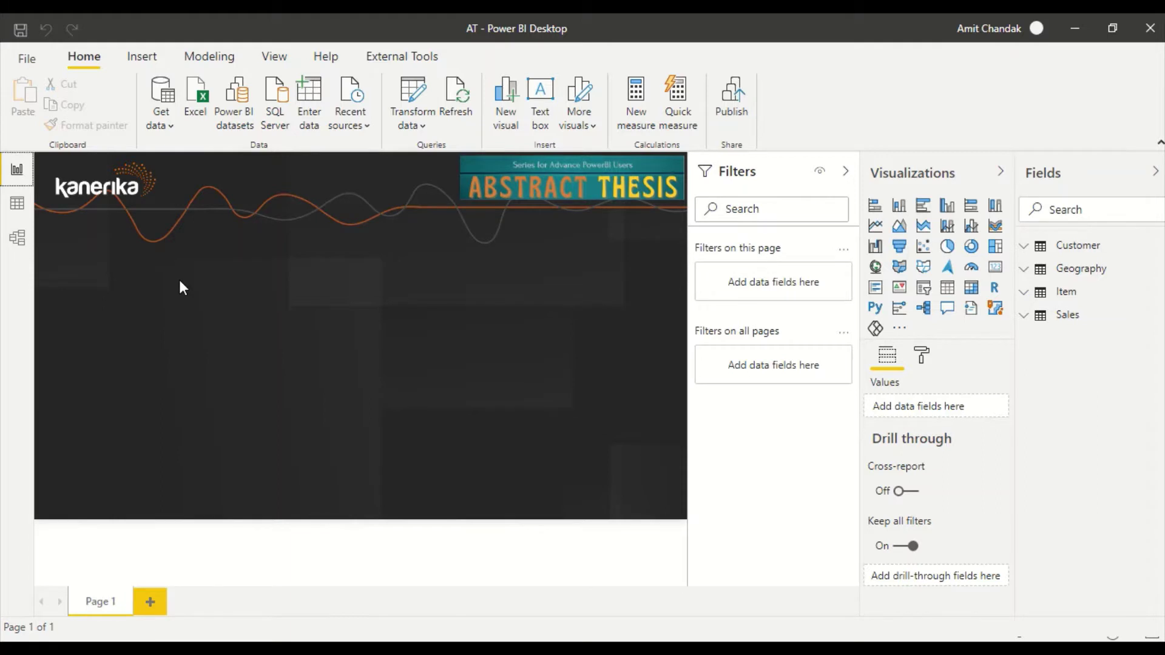
- Refresh all report data, reloading Customer, Sales, Item and Geography from sales_data_config1.xlsx
left_click(467, 108)
- In Excel, change the Sales sheet's K1 header from Disc2 to DISC2, save, and return to Power BI
left_click(826, 640)
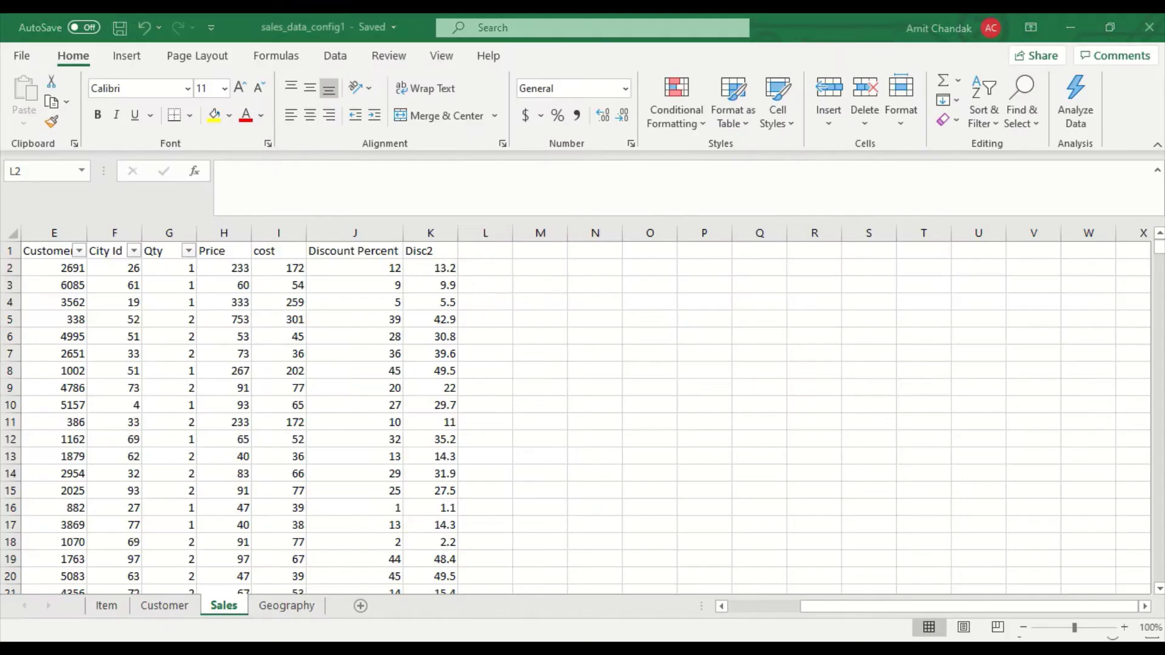
left_click(429, 251)
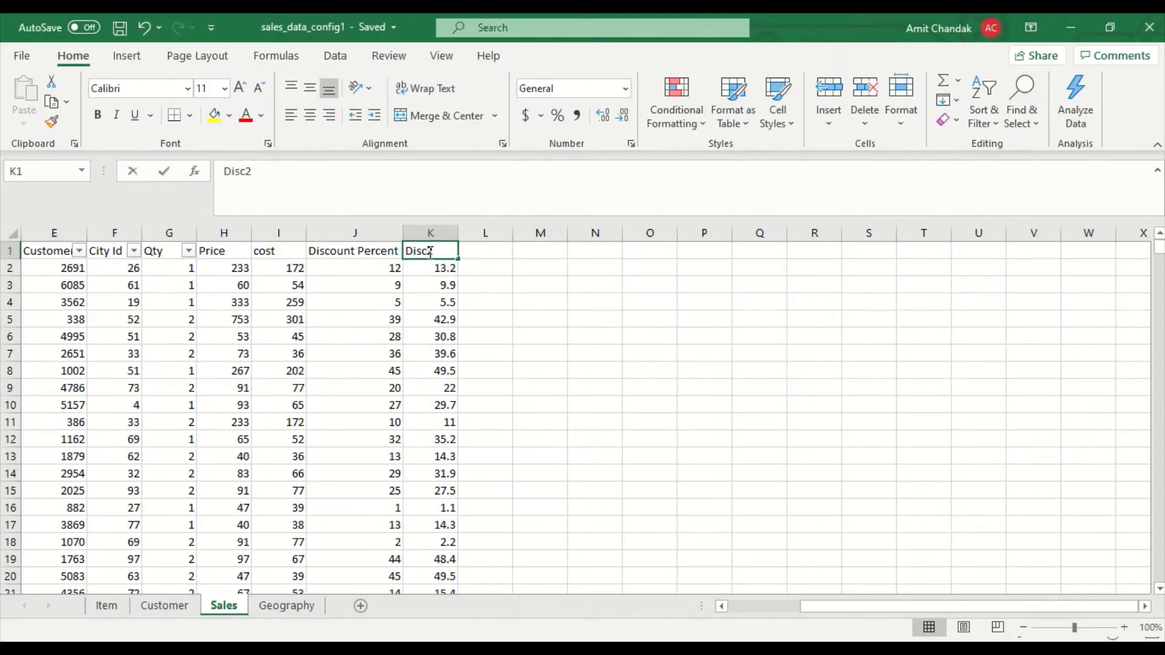
double_click(428, 250)
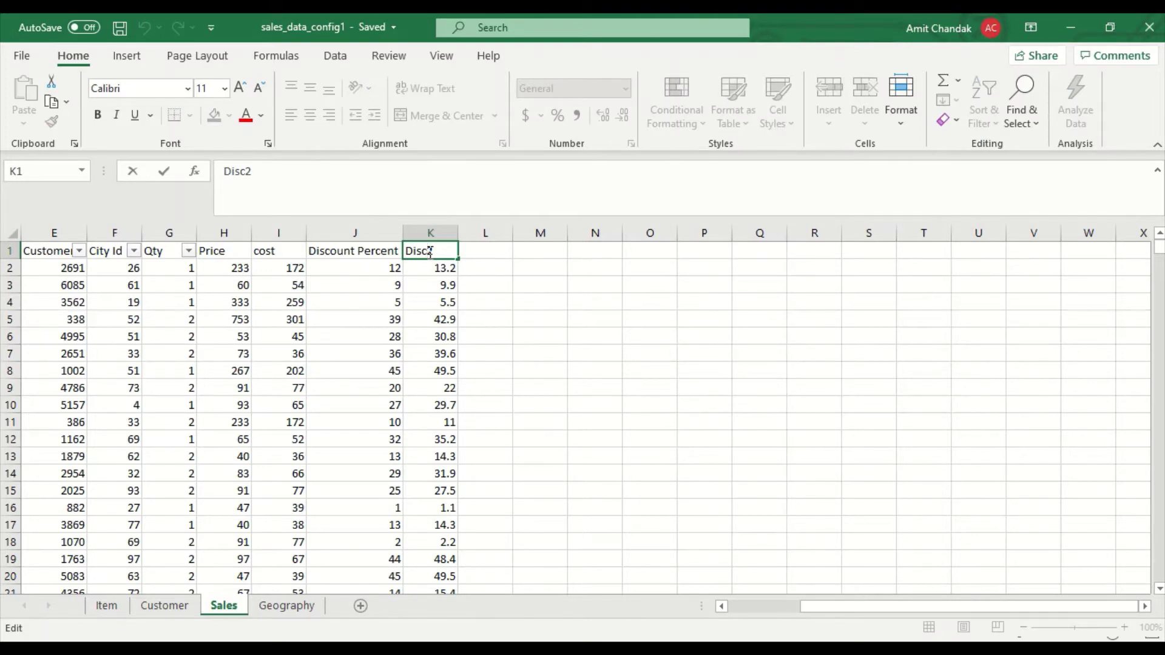
key("BackSpace")
key("BackSpace")
key("BackSpace")
type("ISC")
left_click(364, 250)
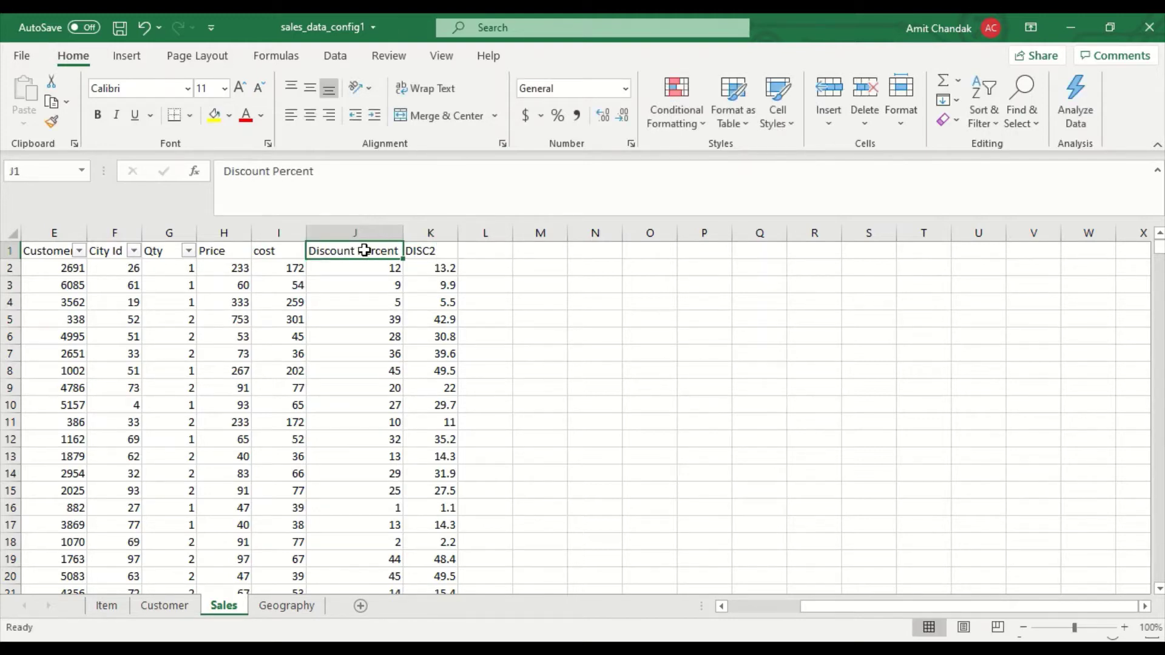
key("ctrl+s")
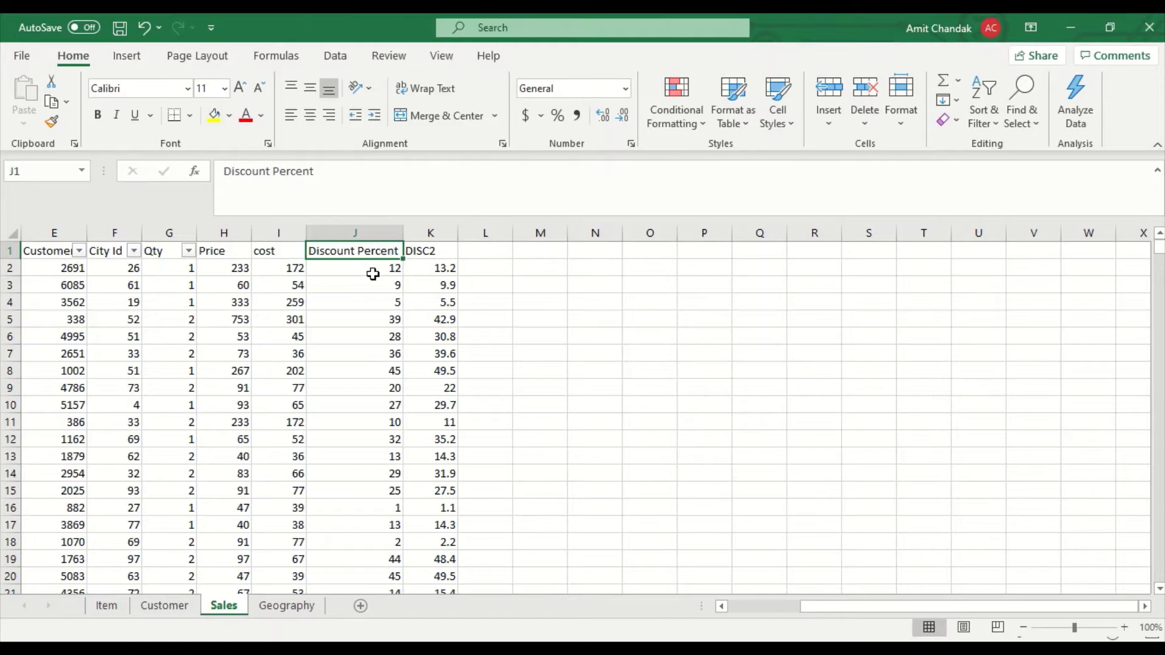
key("alt+Tab")
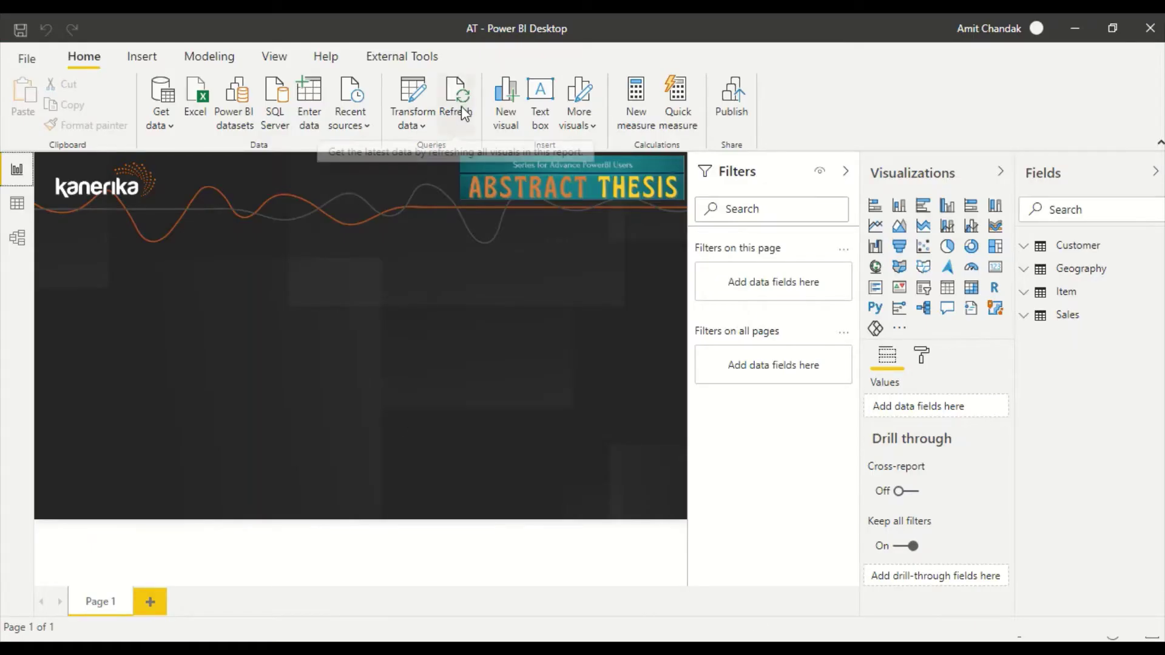
- Refresh the Sales table, dismiss the missing 'Disc2' column error, and launch Power Query Editor
right_click(1068, 314)
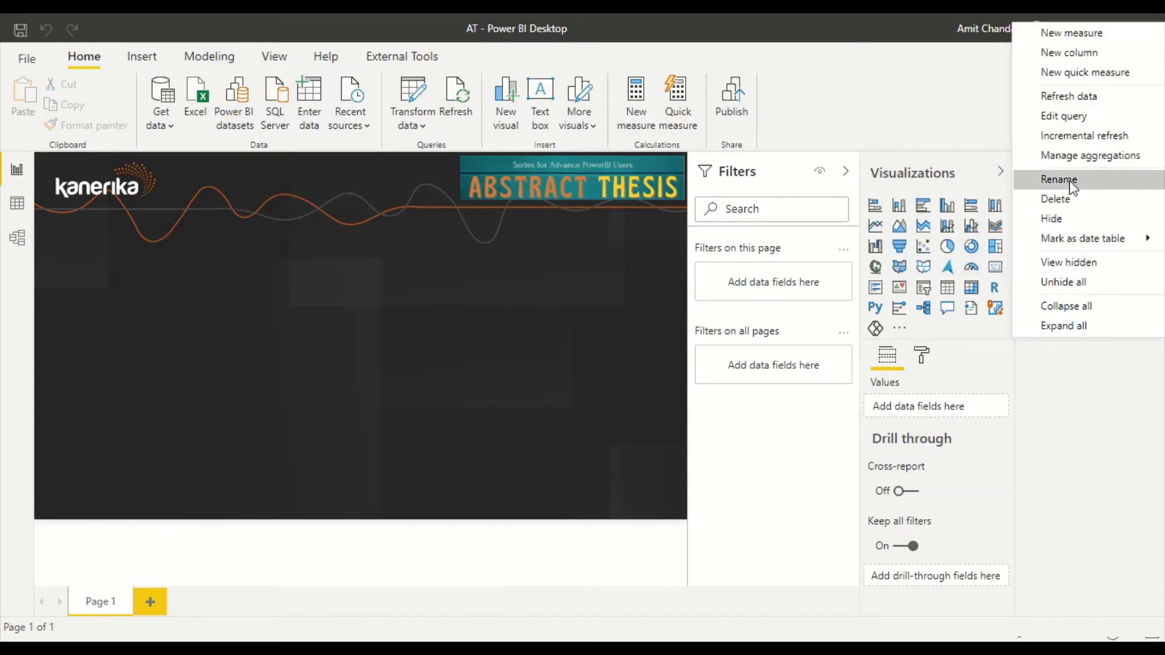
left_click(1066, 97)
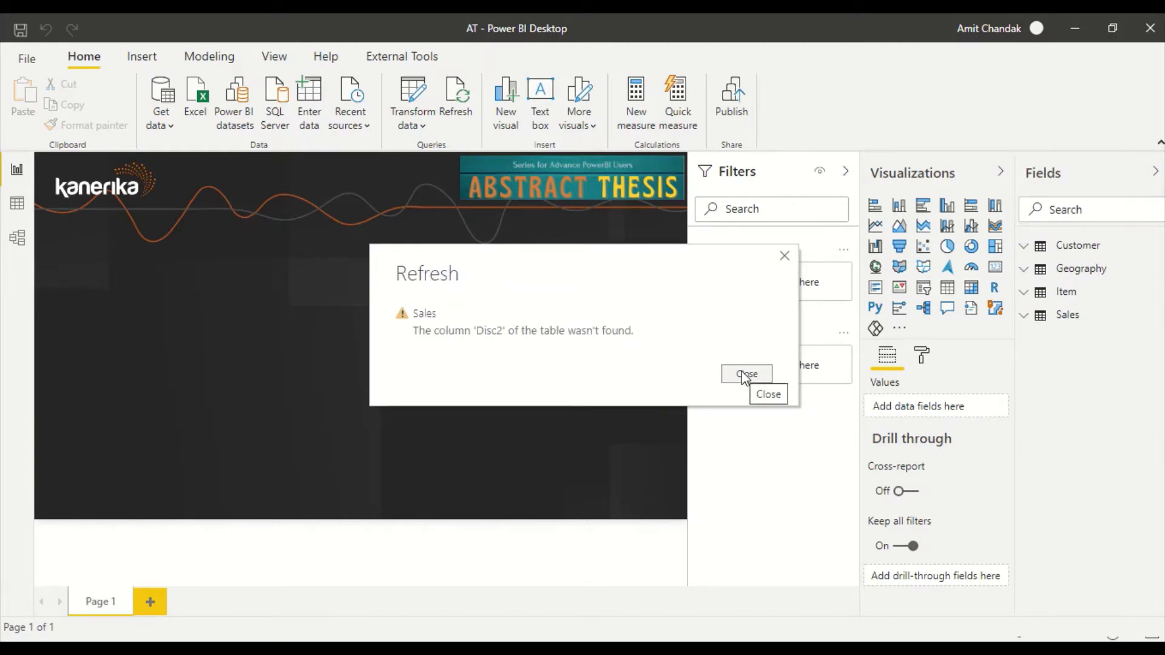
left_click(745, 376)
left_click(410, 128)
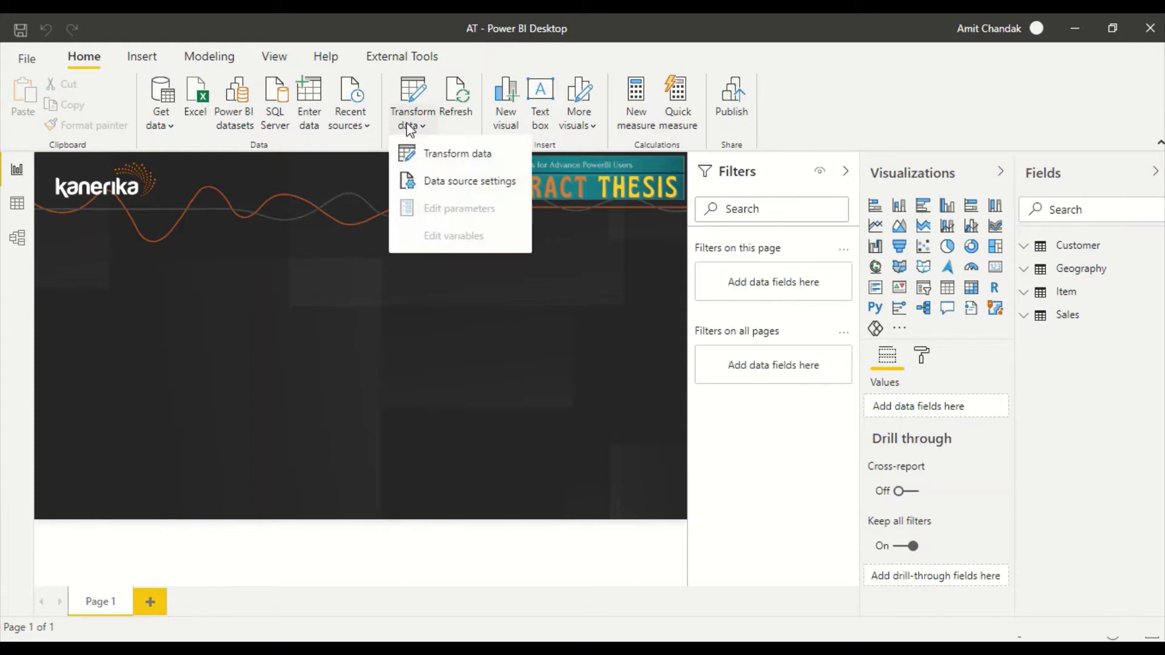
left_click(430, 165)
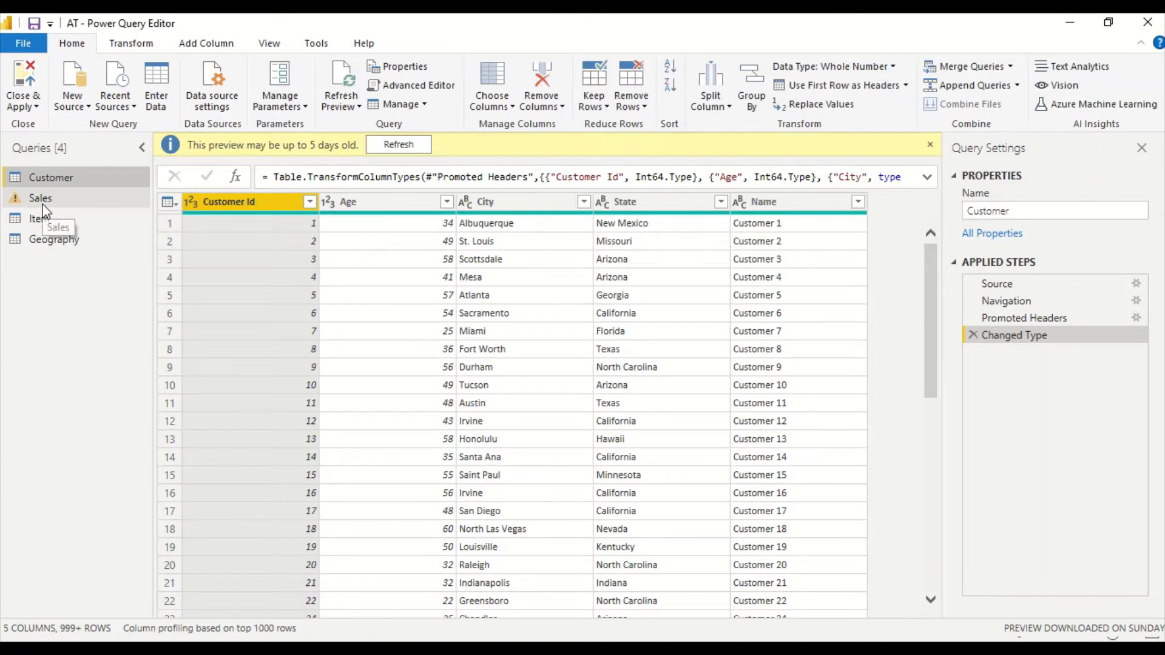
- In the Sales query's Advanced Editor, change the Changed Type reference "Disc2" to "DISC2"
left_click(41, 198)
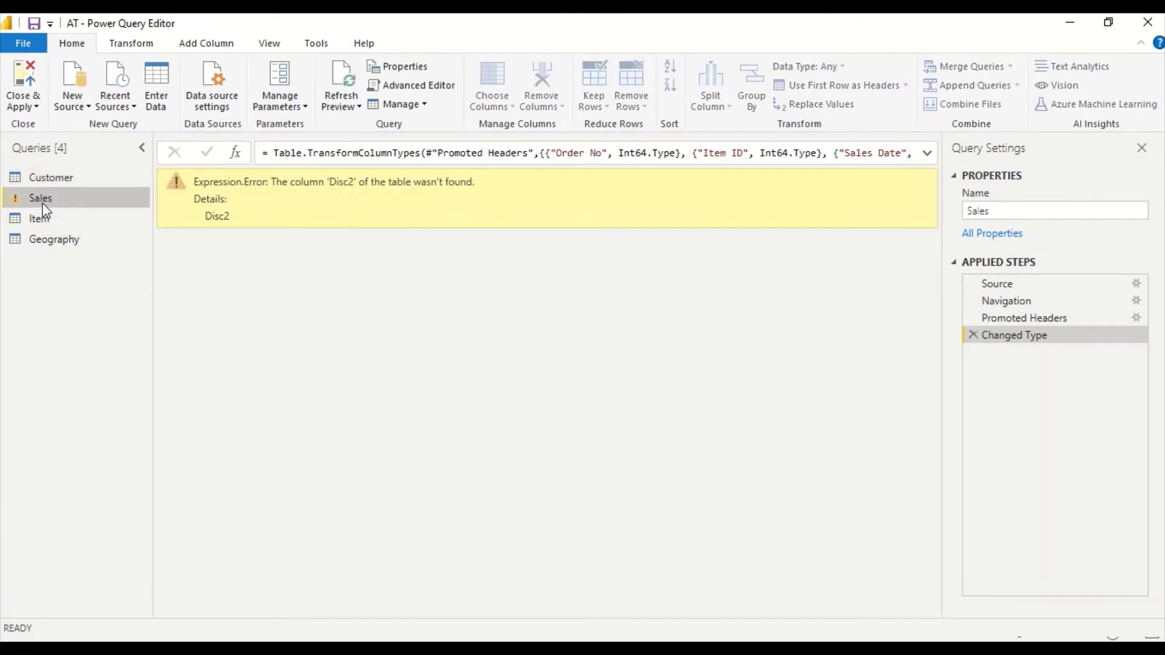
right_click(43, 206)
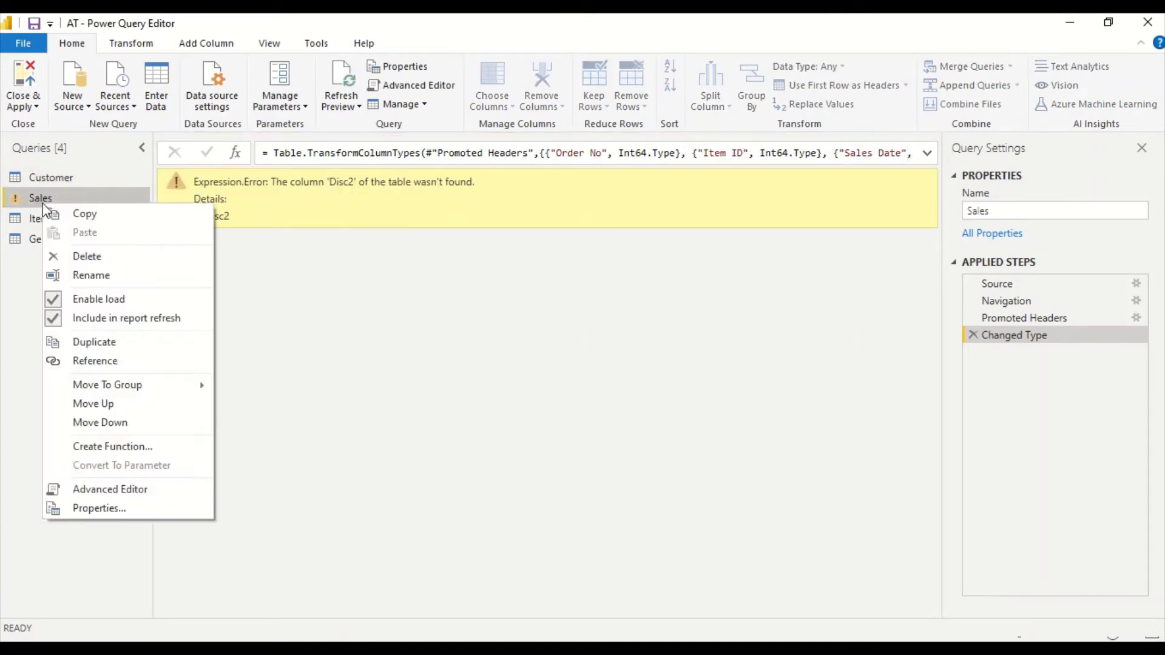
left_click(94, 483)
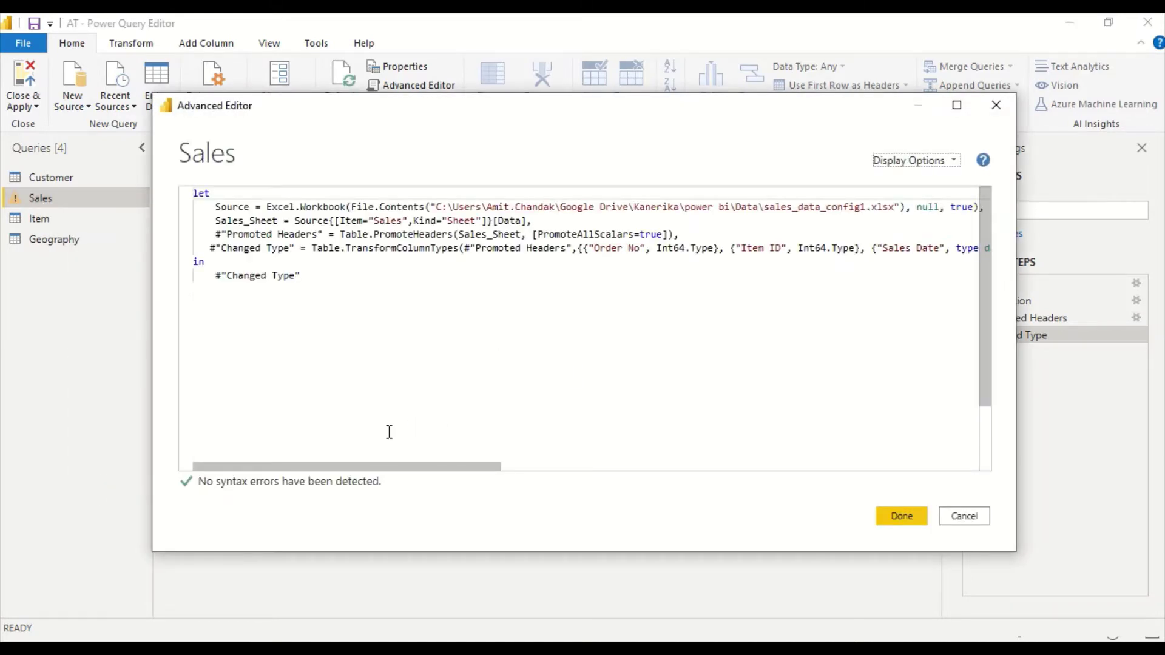
left_click_drag(366, 468, 855, 447)
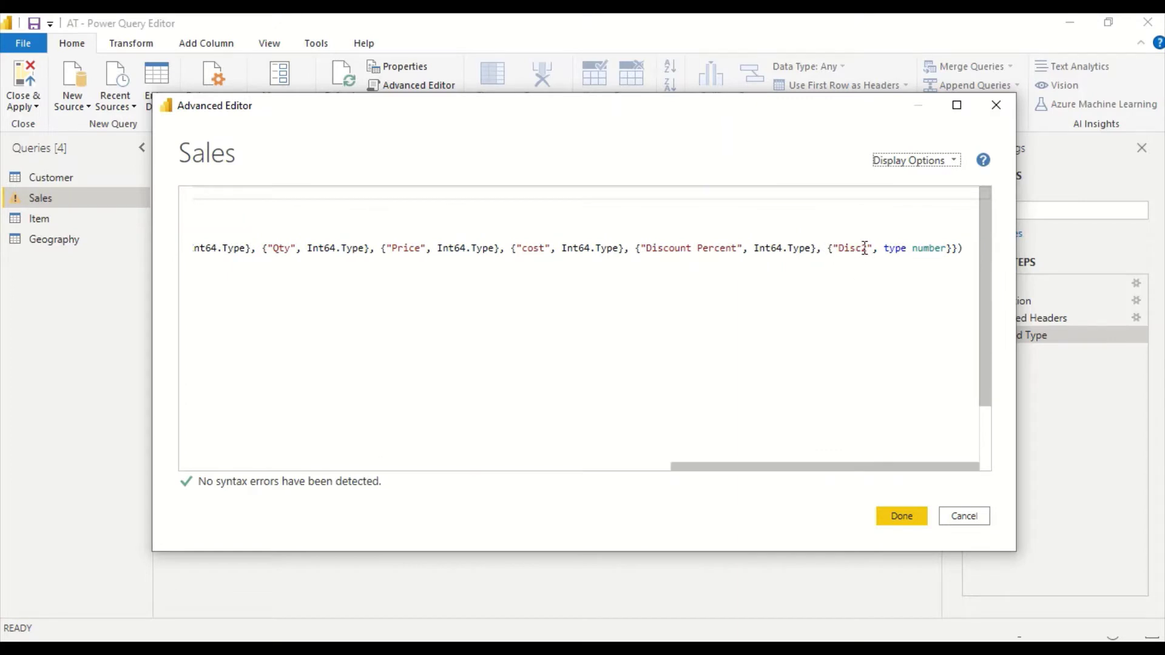
left_click_drag(859, 249, 843, 249)
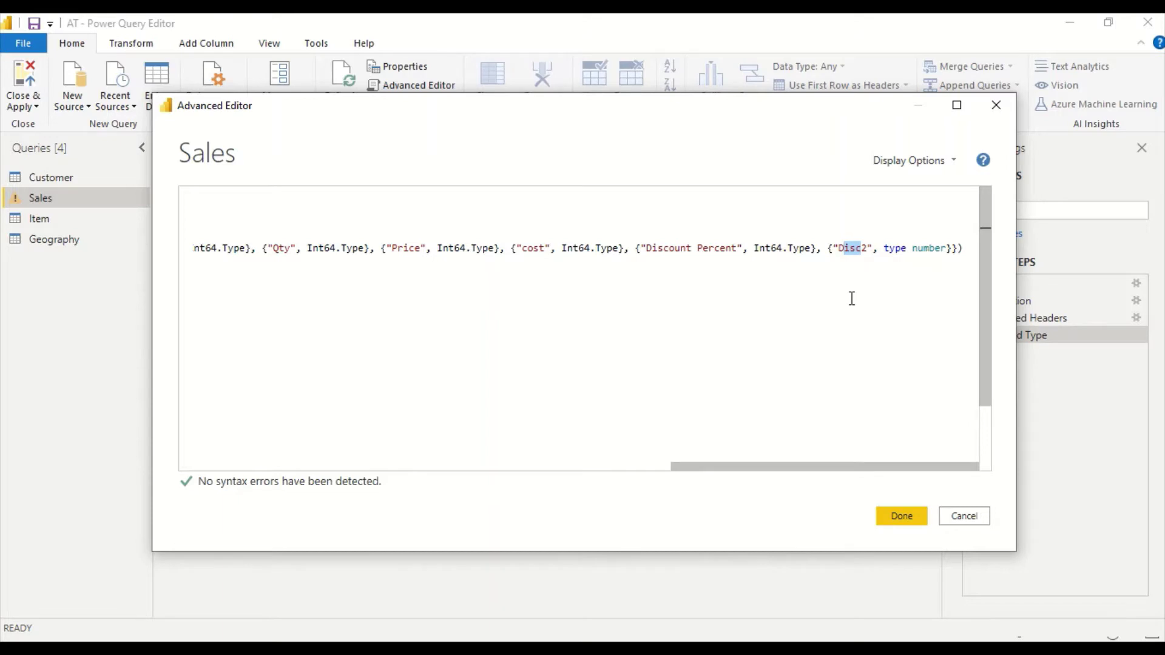
type("ISC")
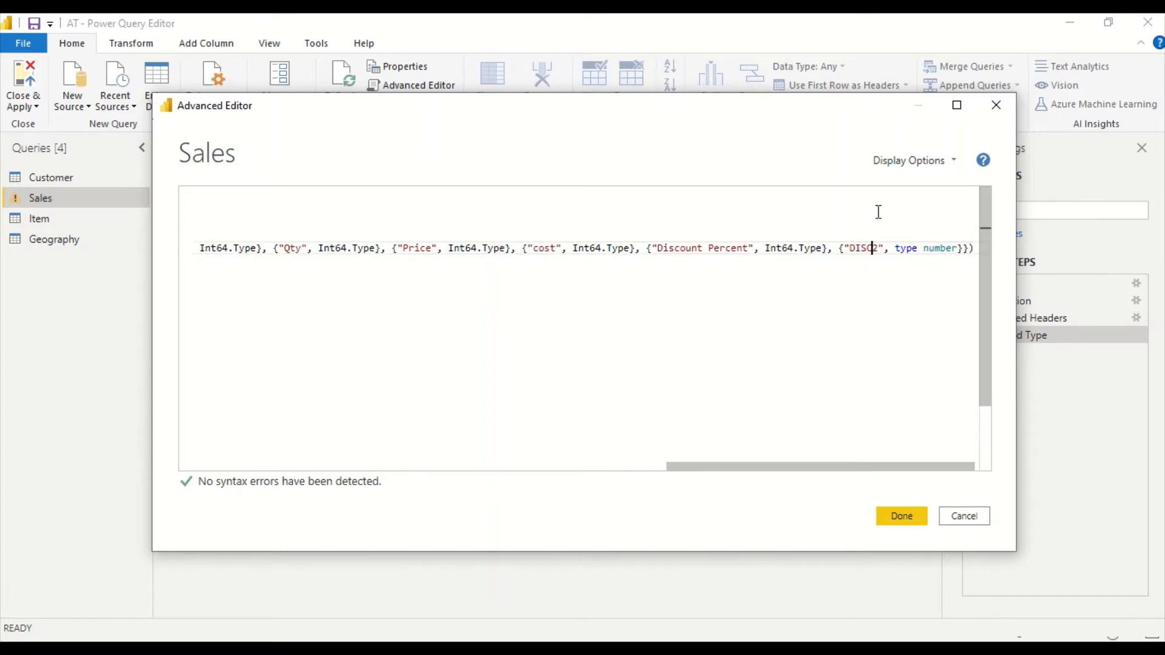
left_click(914, 515)
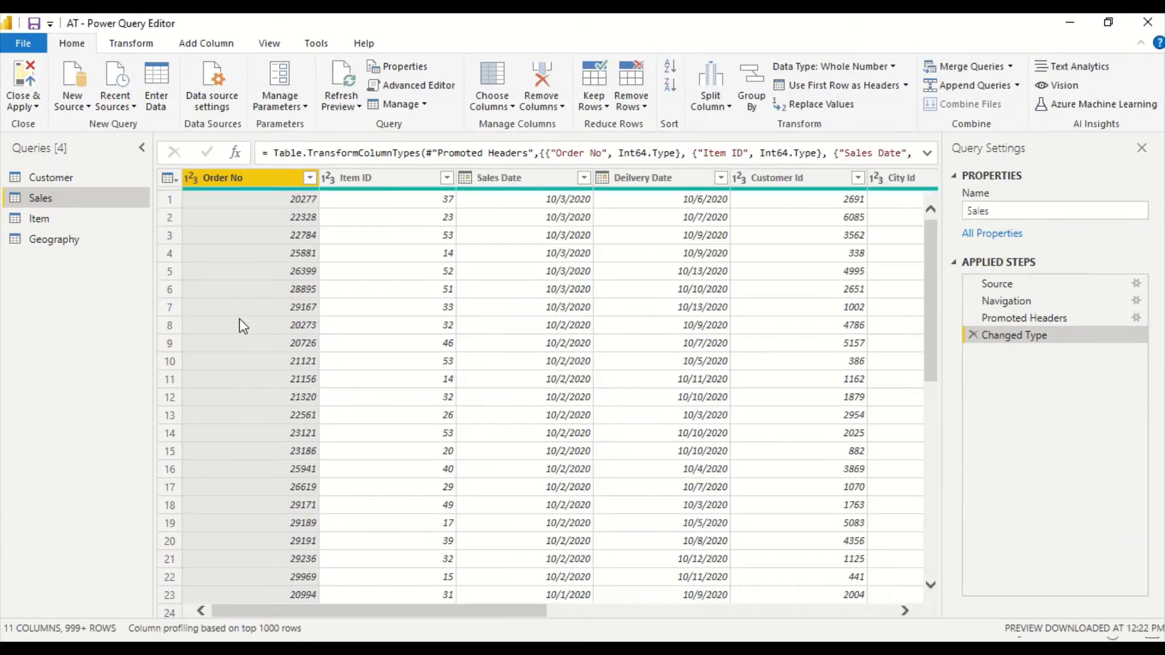
- Close & Apply the query changes and check the 30,000-row Sales table's DISC2 column in Data view
left_click(23, 107)
left_click(33, 126)
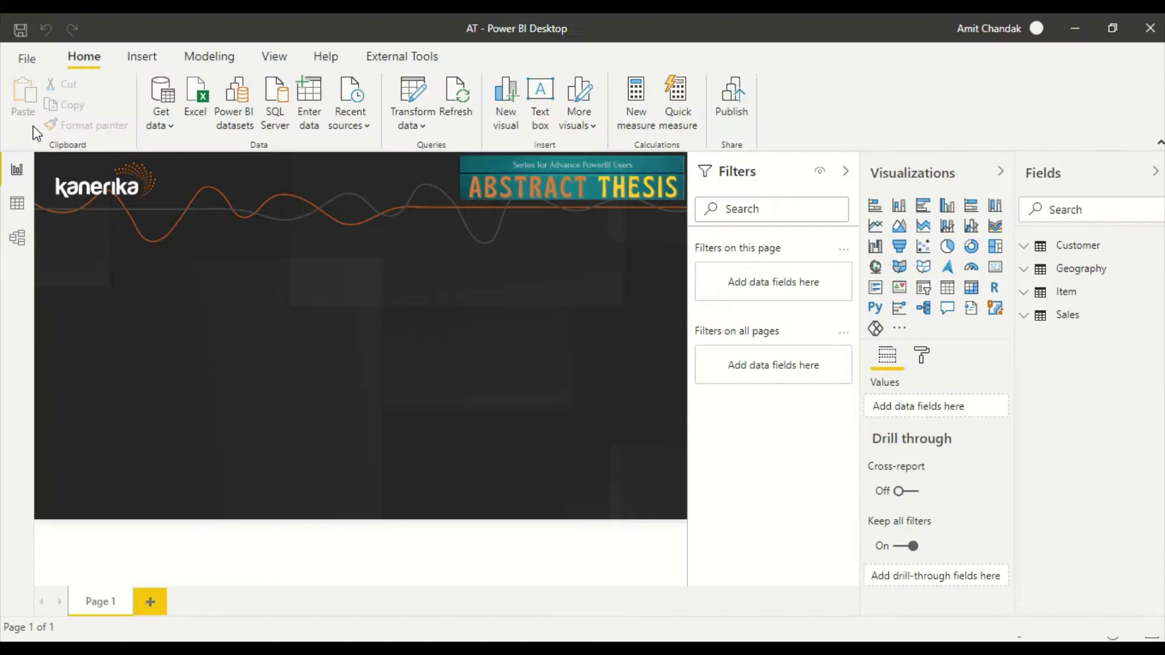
left_click(16, 205)
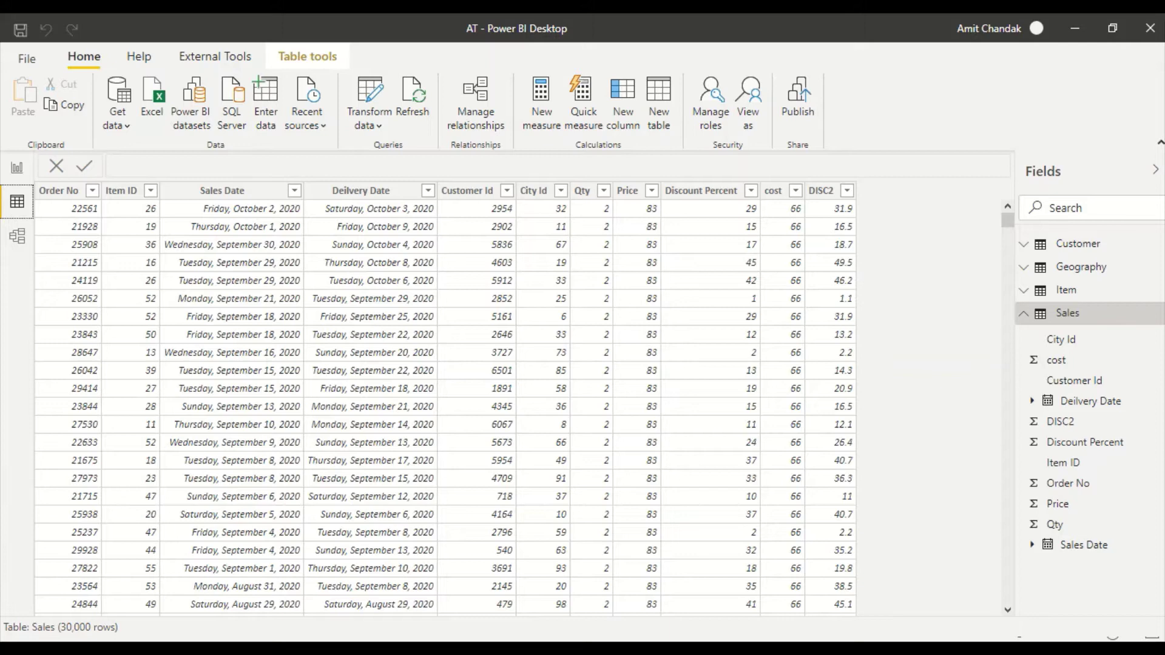
- In Excel, rename the Sales sheet's J1 header from Discount Percent to Dis Per, save, and return to Power BI
key("alt+Tab")
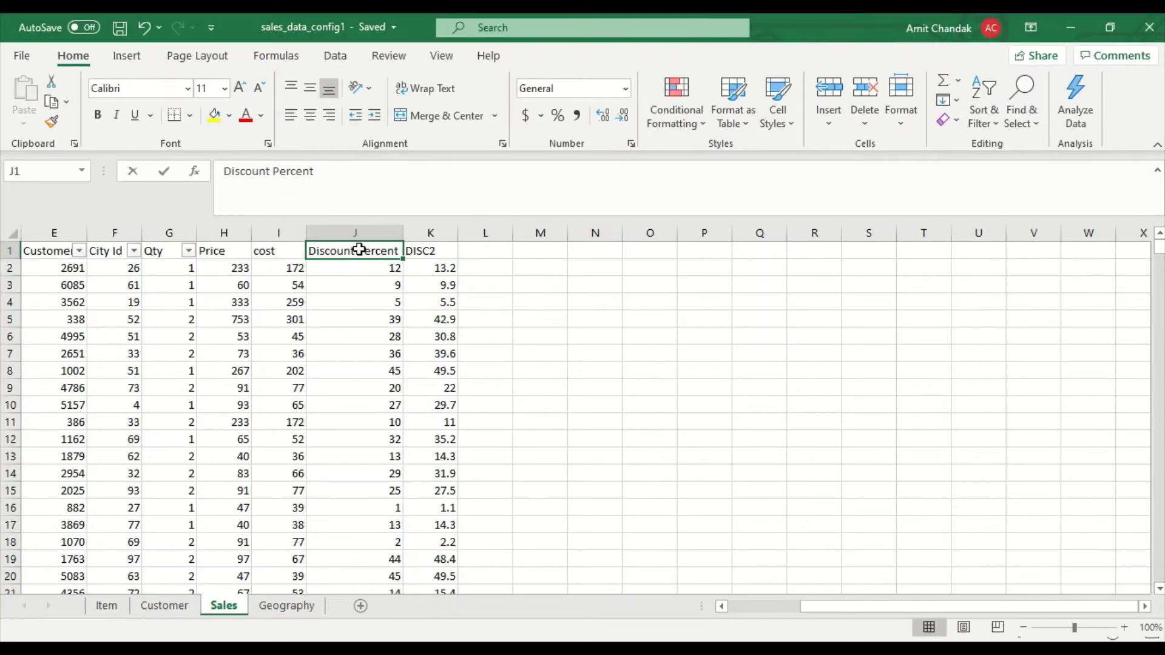
double_click(359, 249)
double_click(364, 250)
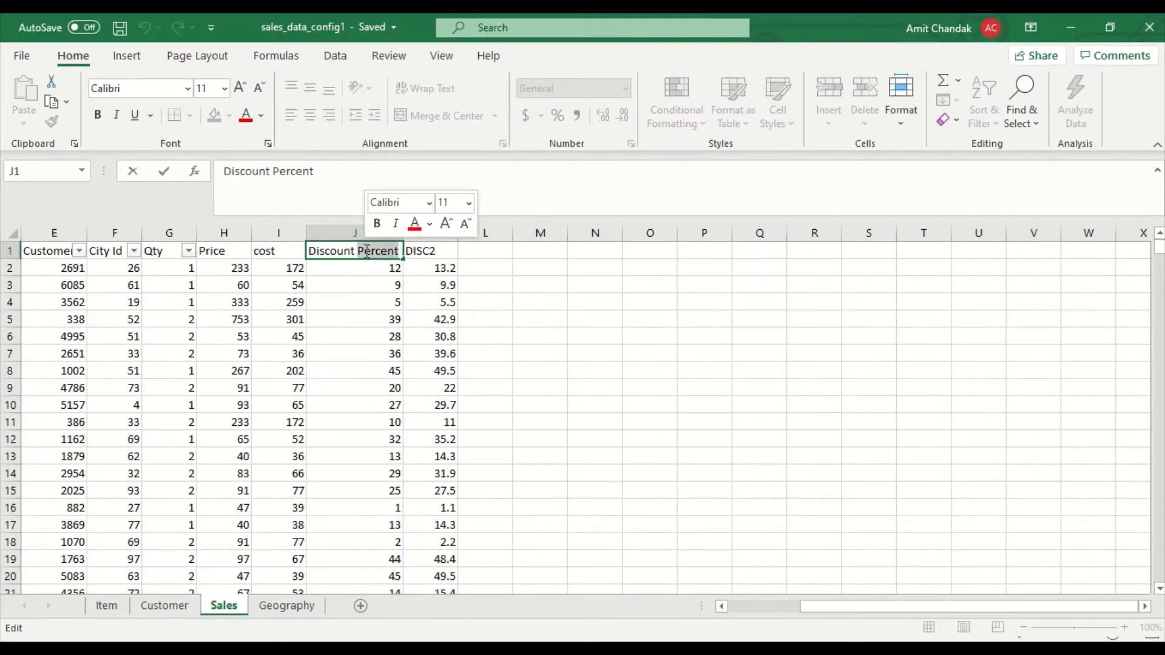
key("BackSpace")
key("BackSpace")
key("BackSpace")
key("BackSpace")
key("BackSpace")
key("BackSpace")
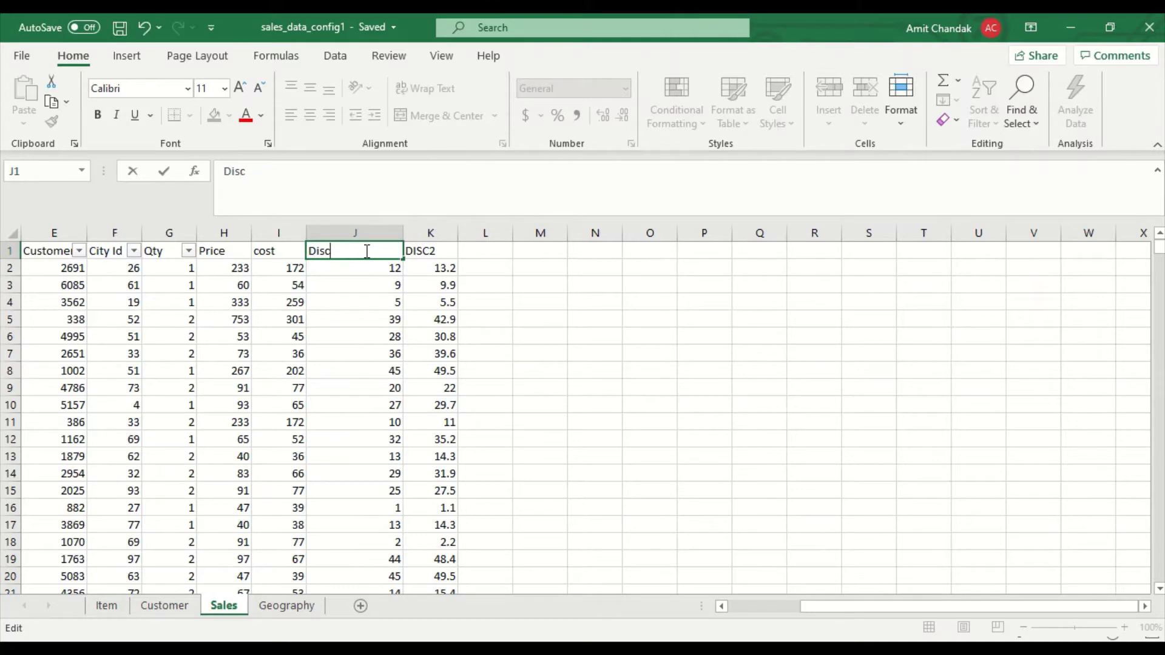
key("BackSpace")
type("Per")
left_click(432, 253)
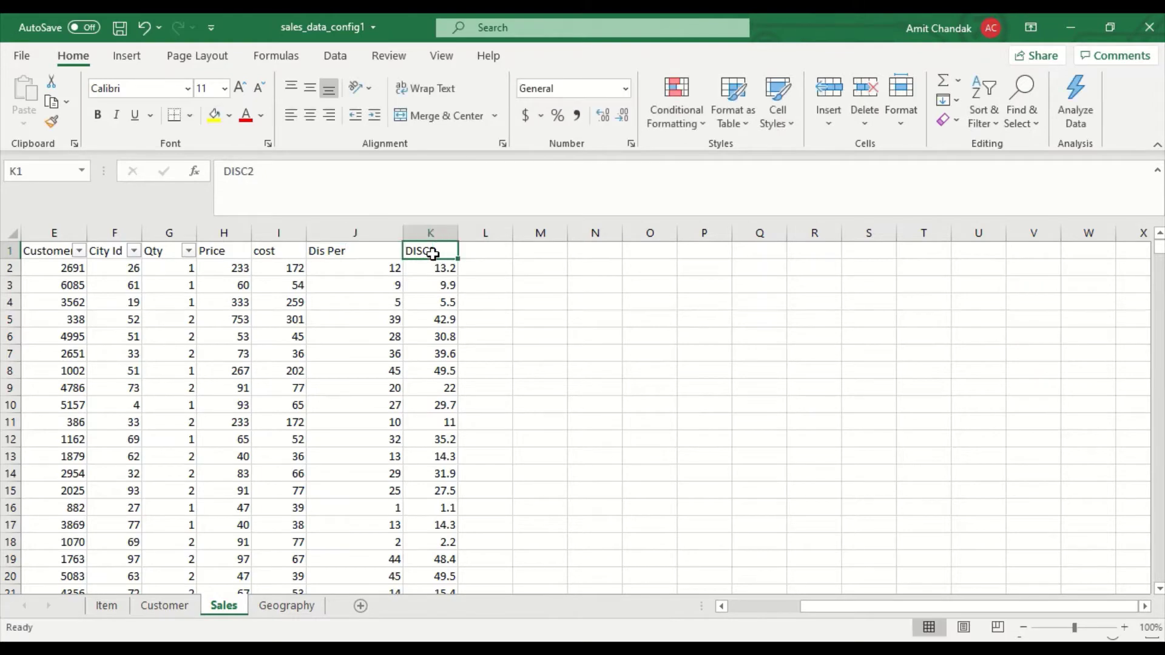
key("ctrl+s")
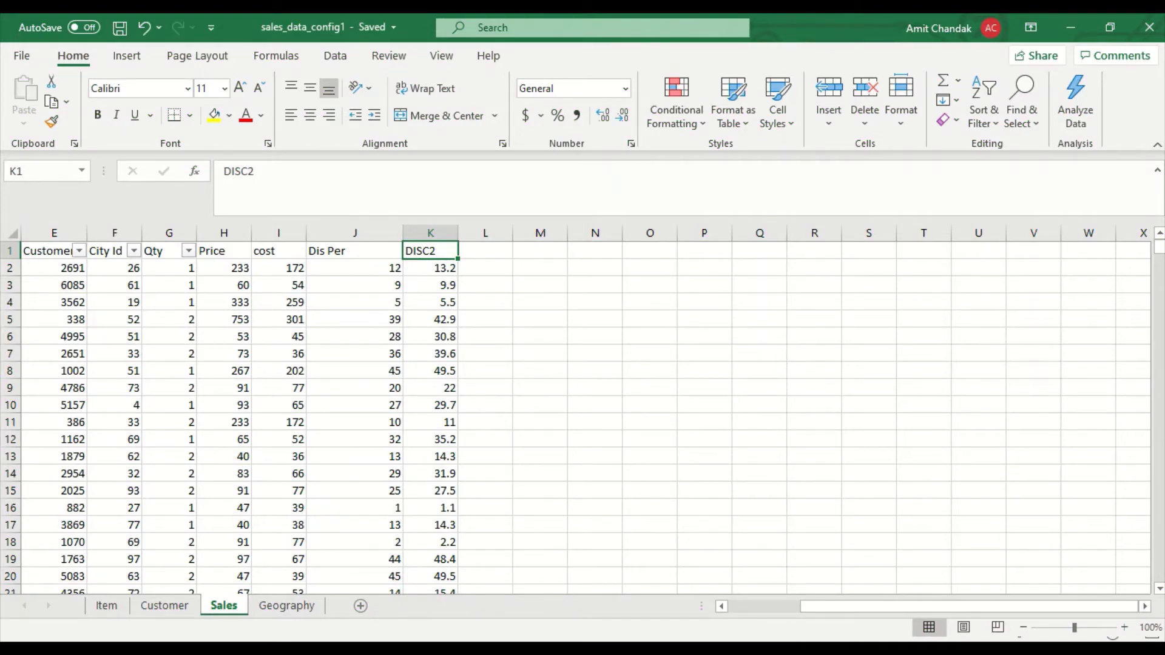
key("alt+Tab")
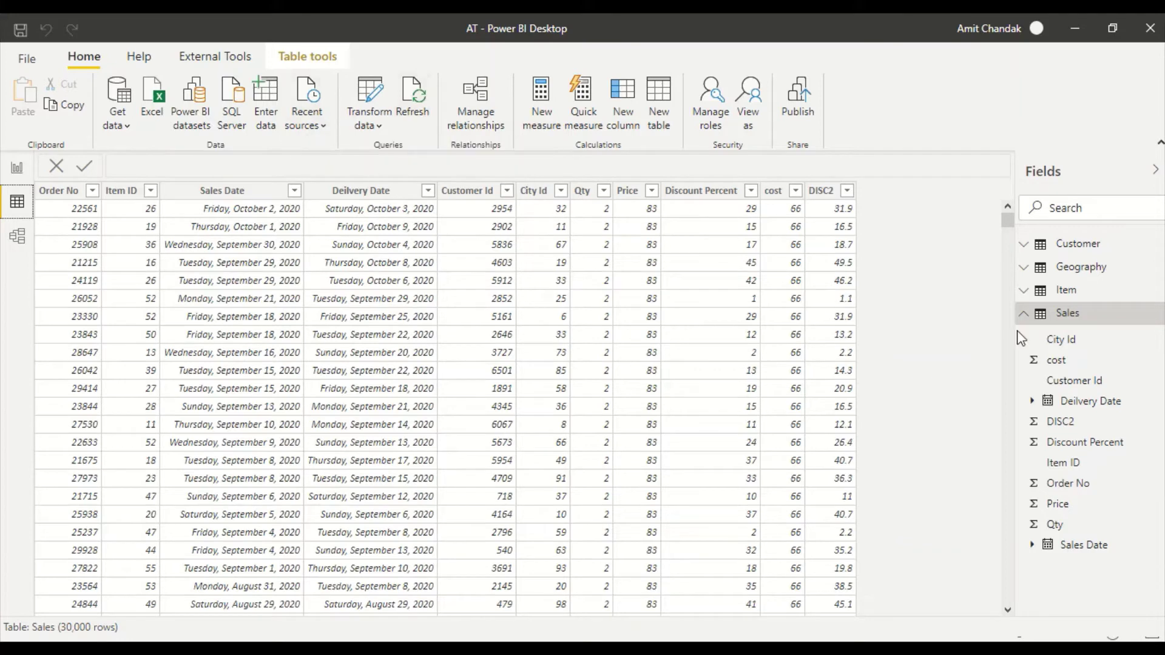
- Refresh the Sales table, dismiss the missing 'Discount Percent' error, and go back to Report view
right_click(1068, 317)
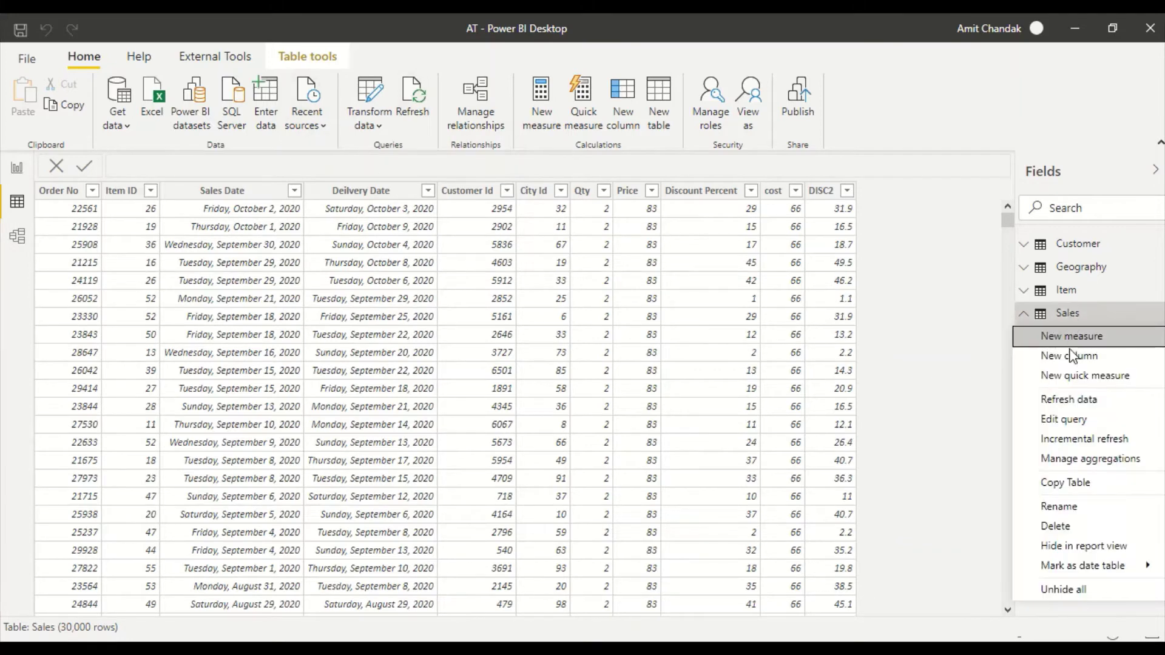
left_click(1069, 401)
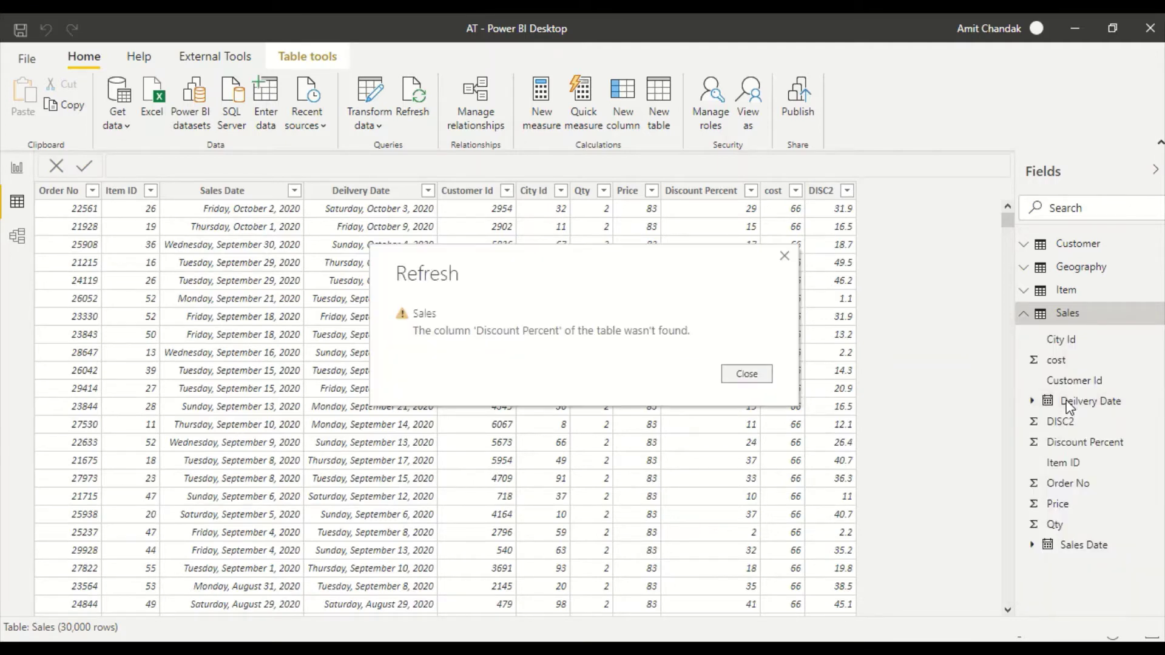
left_click(741, 377)
left_click(376, 113)
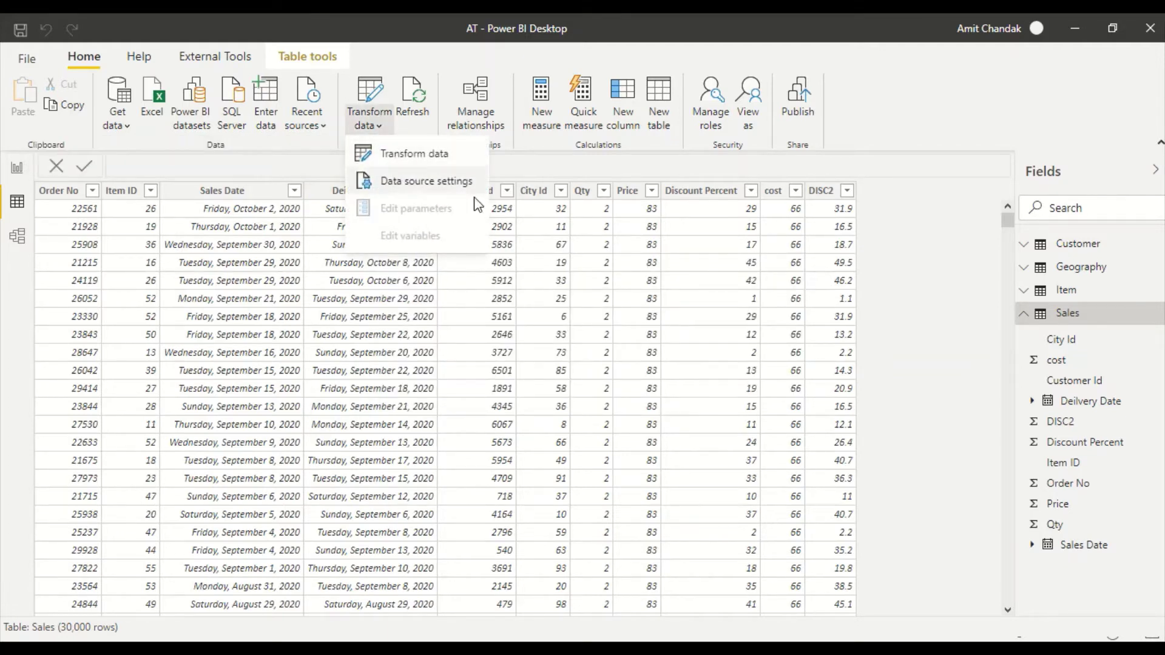
left_click(711, 255)
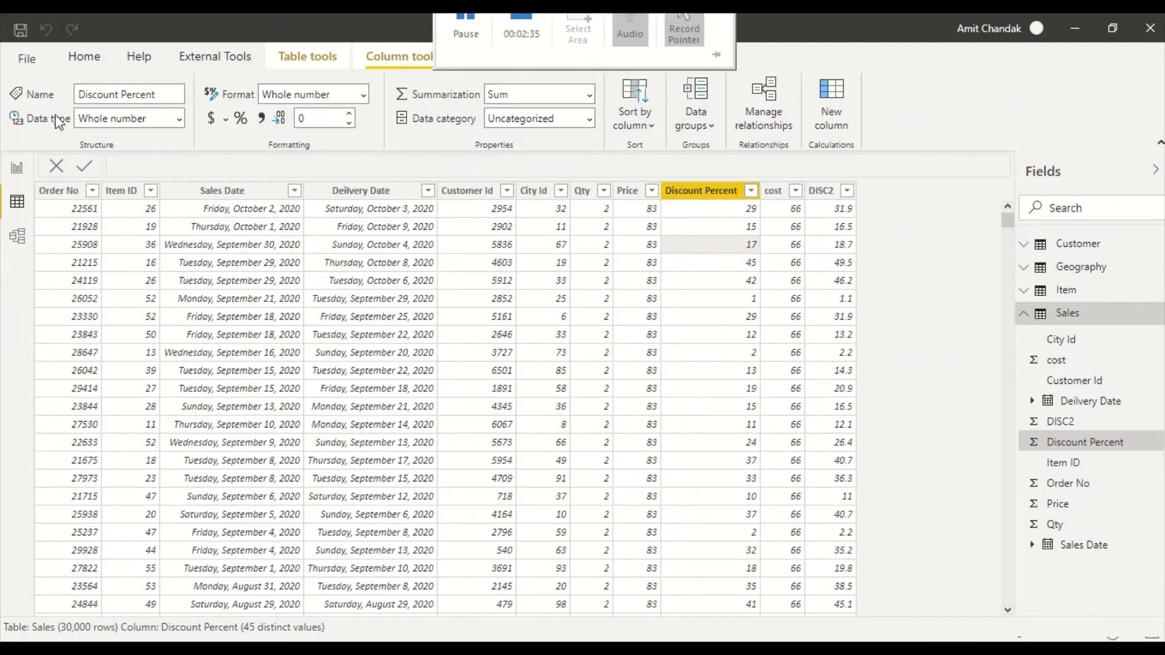
left_click(18, 170)
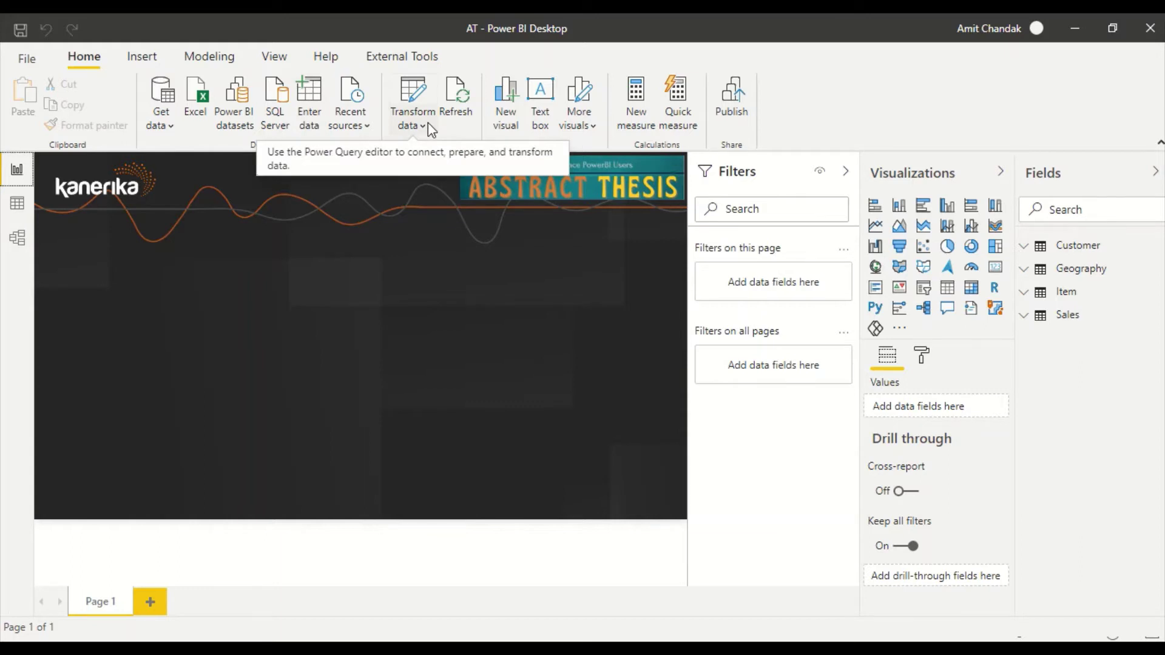
- Add sales_data_config1.xlsx from the Kanerika > power bi > Data folder as an Excel source
left_click(197, 116)
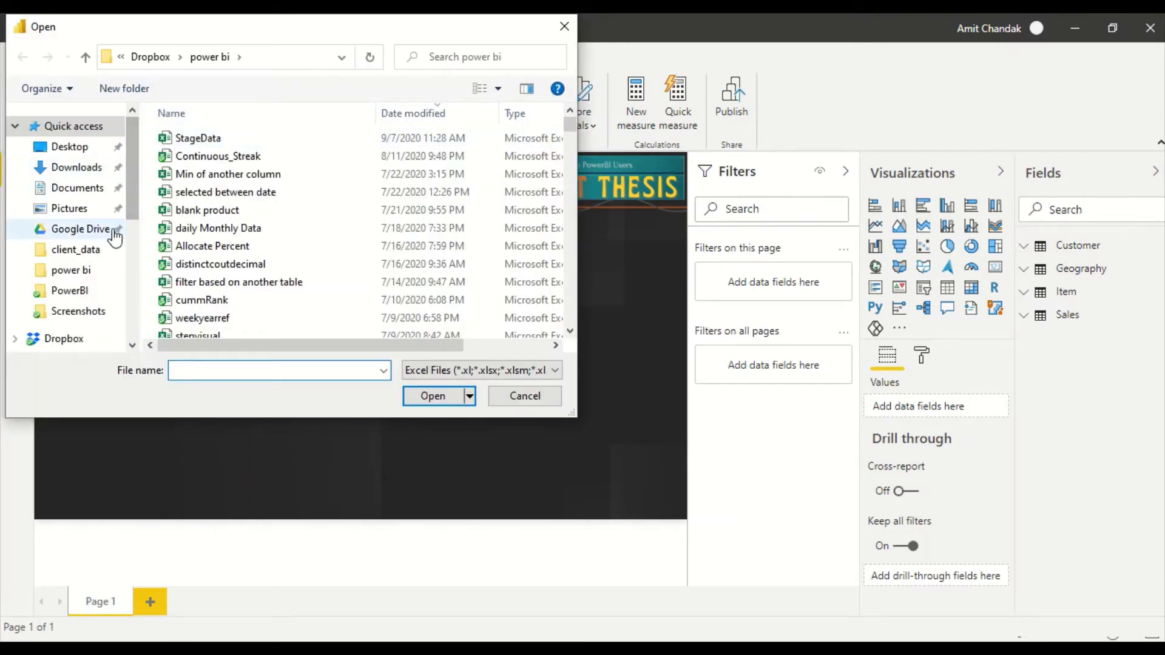
left_click(81, 290)
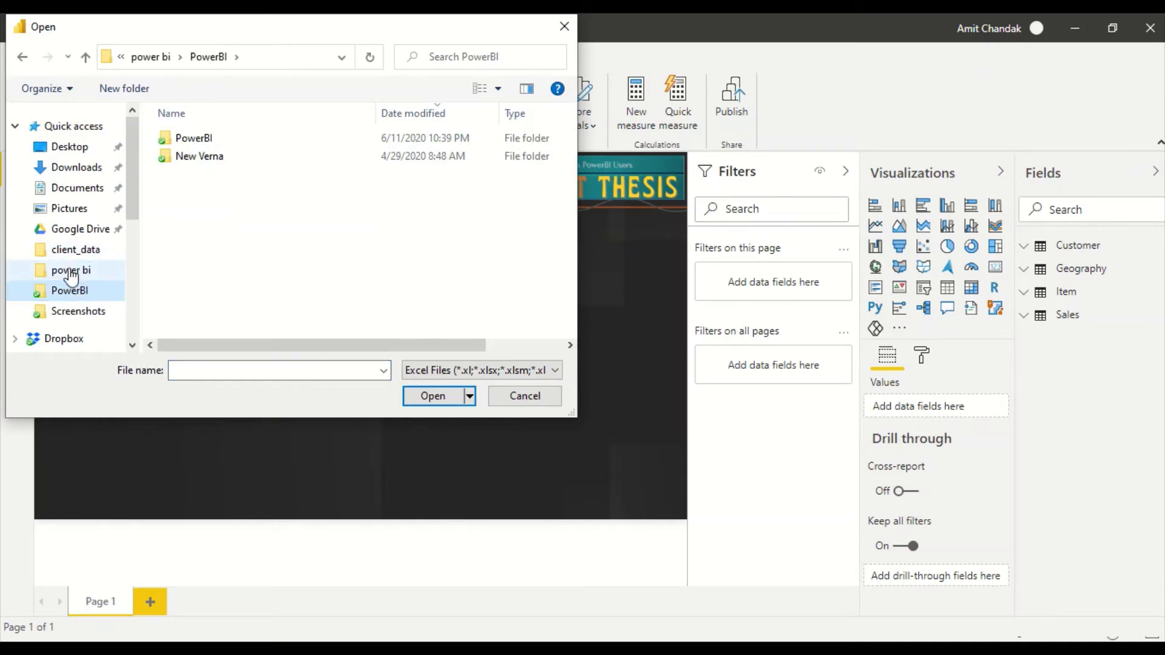
left_click(71, 274)
scroll(201, 226, "down", 3)
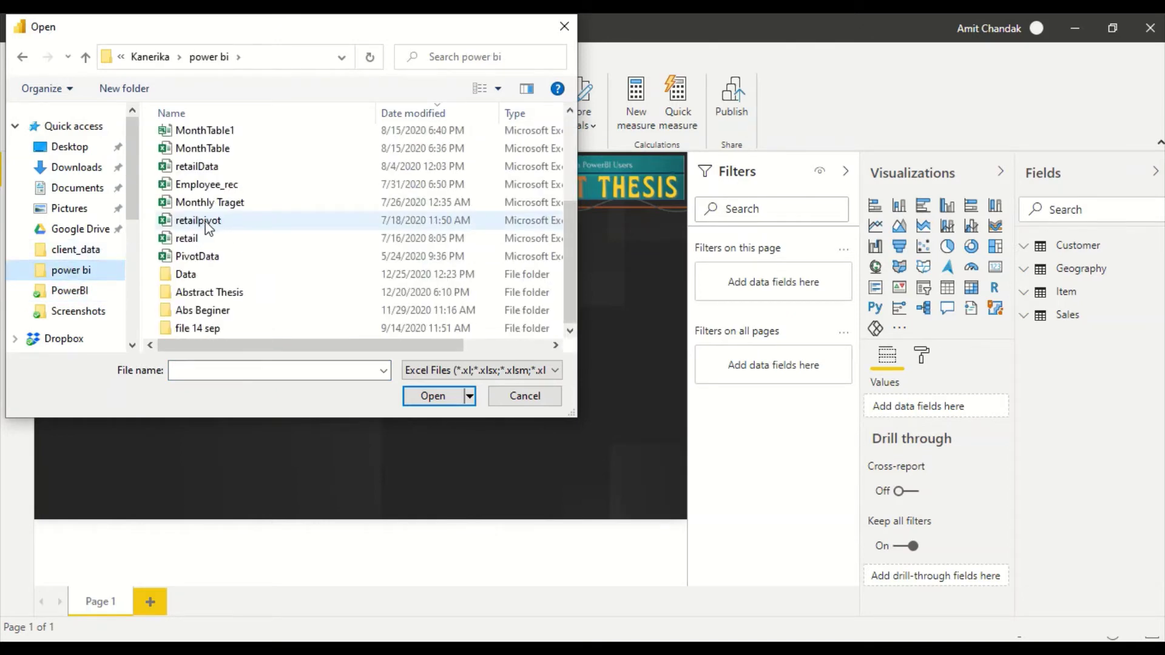
left_click(186, 275)
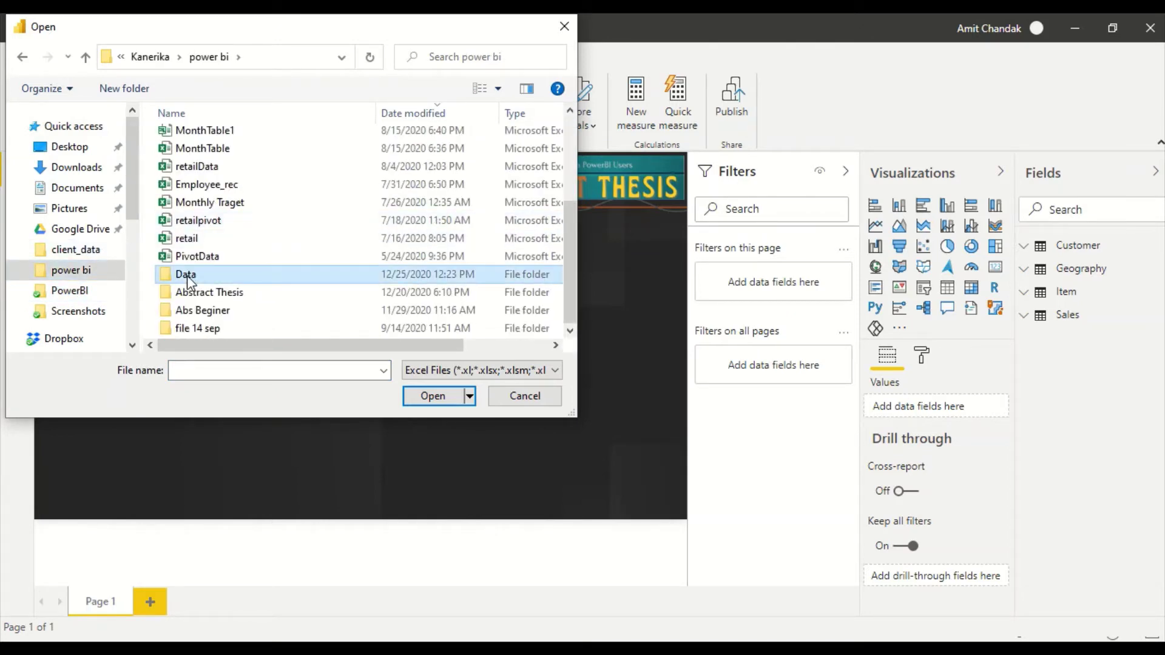
double_click(187, 276)
left_click(202, 264)
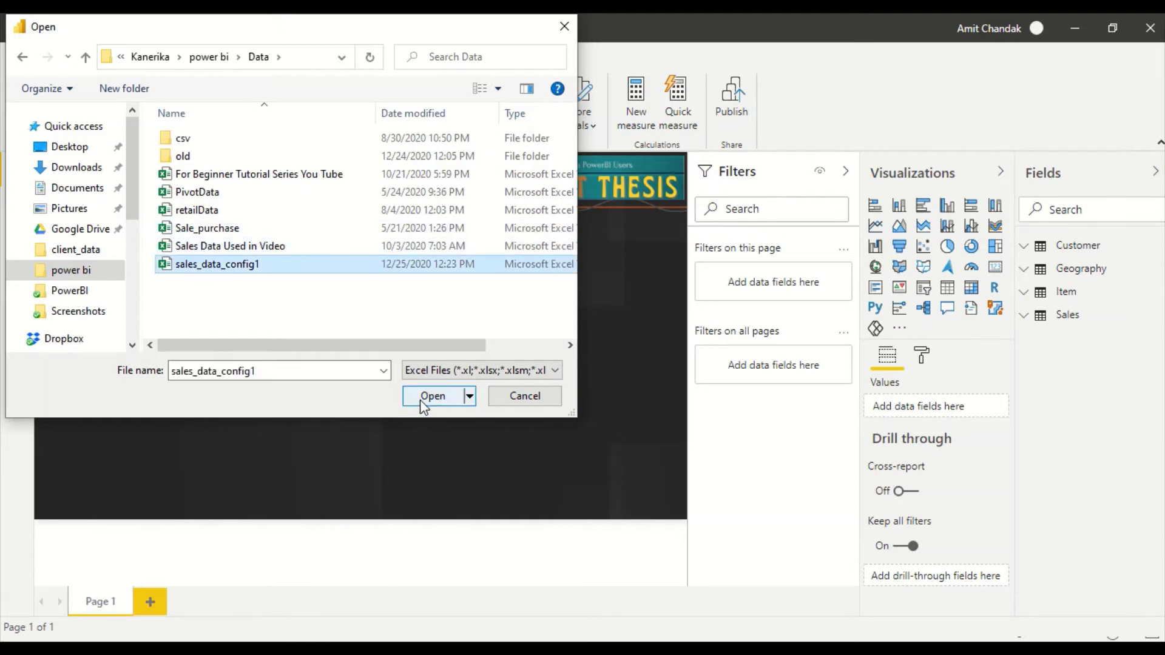
left_click(424, 397)
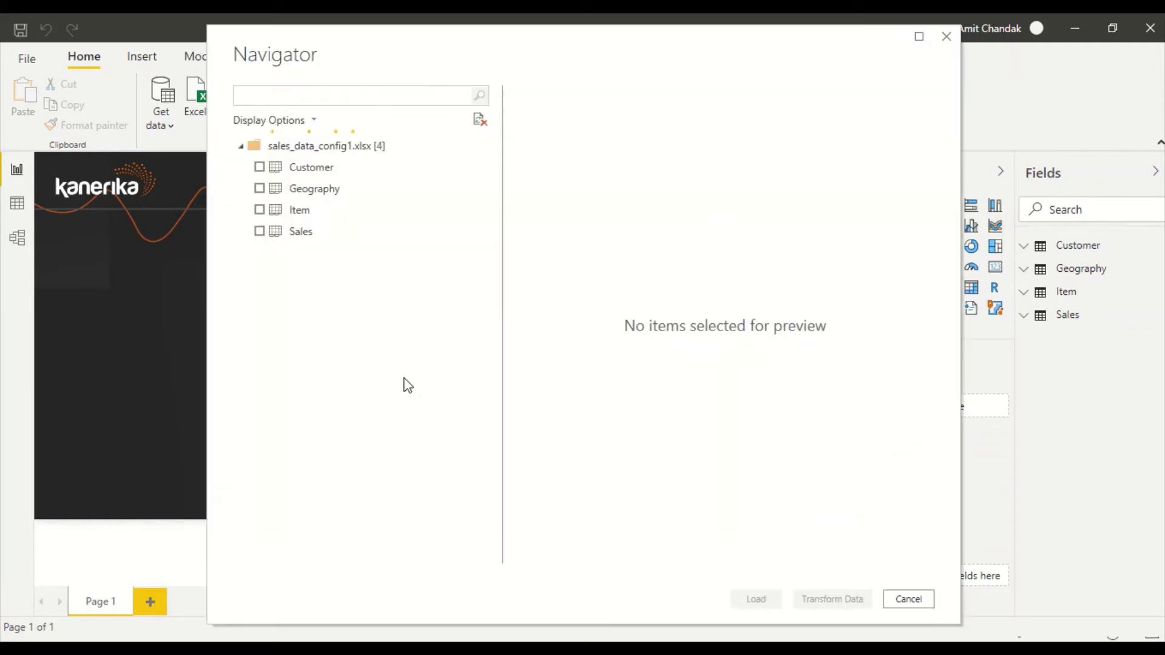
- Load the Sales sheet from Navigator, apply pending changes, and dismiss the missing 'Discount Percent' error
left_click(259, 232)
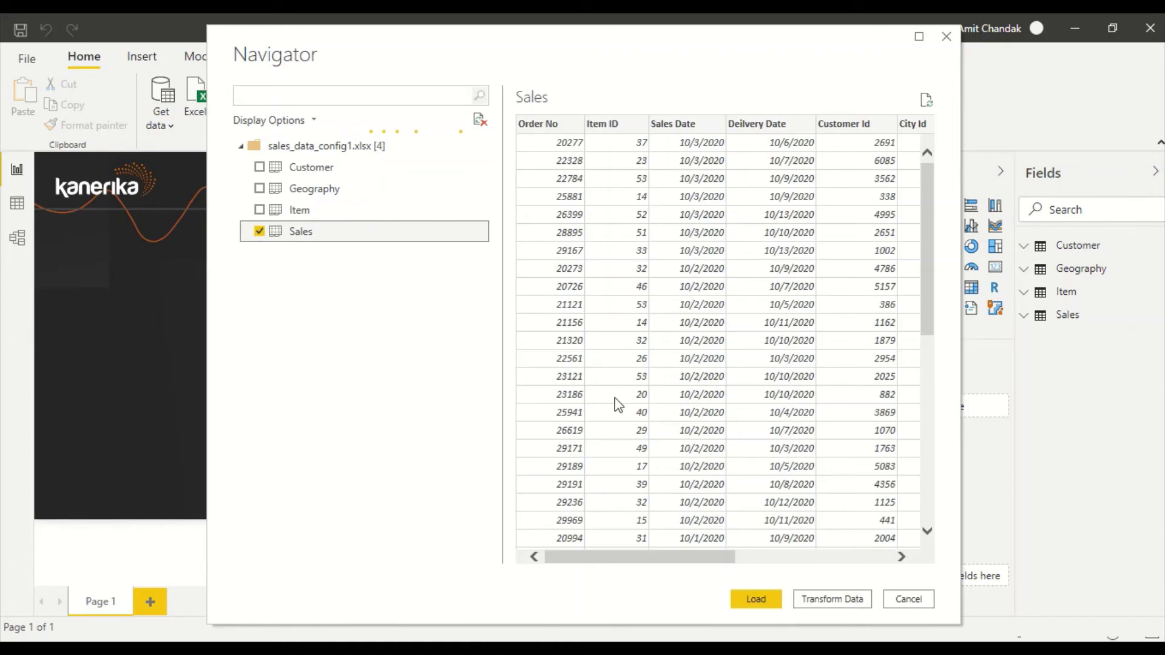
left_click_drag(633, 558, 793, 564)
left_click(753, 600)
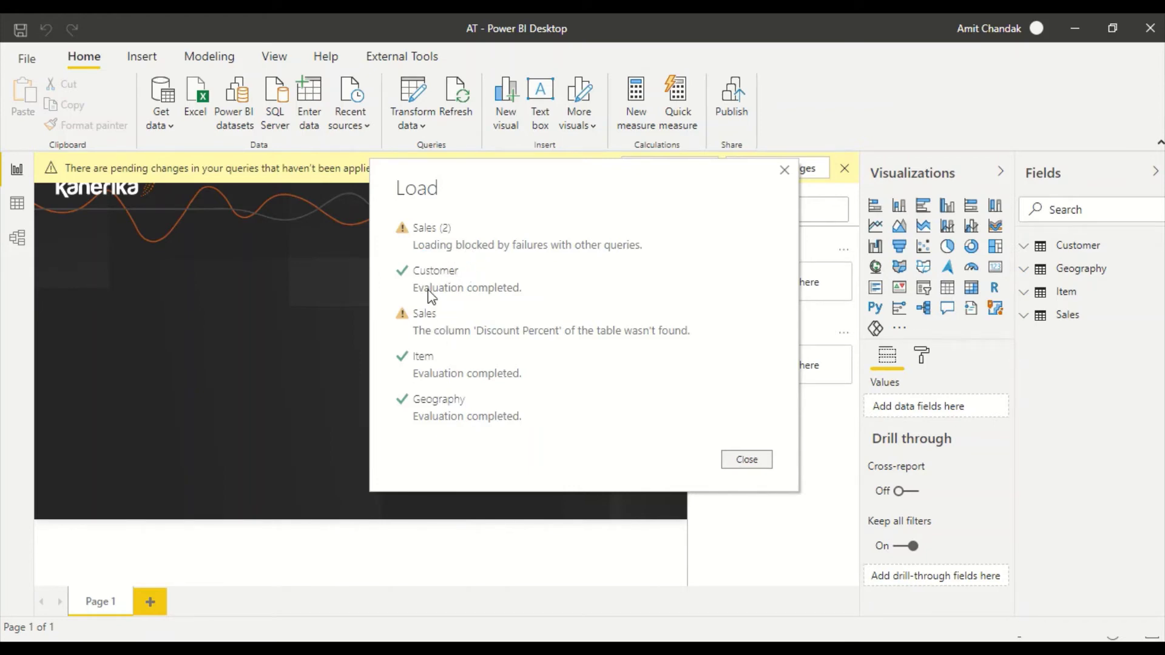
left_click(740, 464)
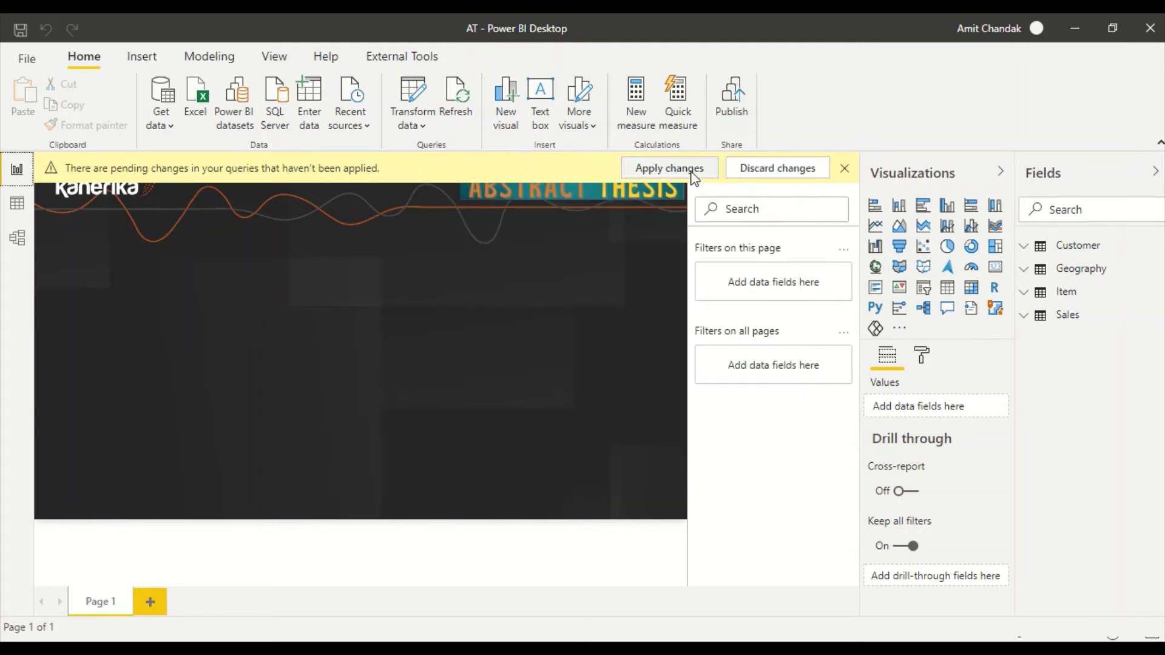
left_click(671, 170)
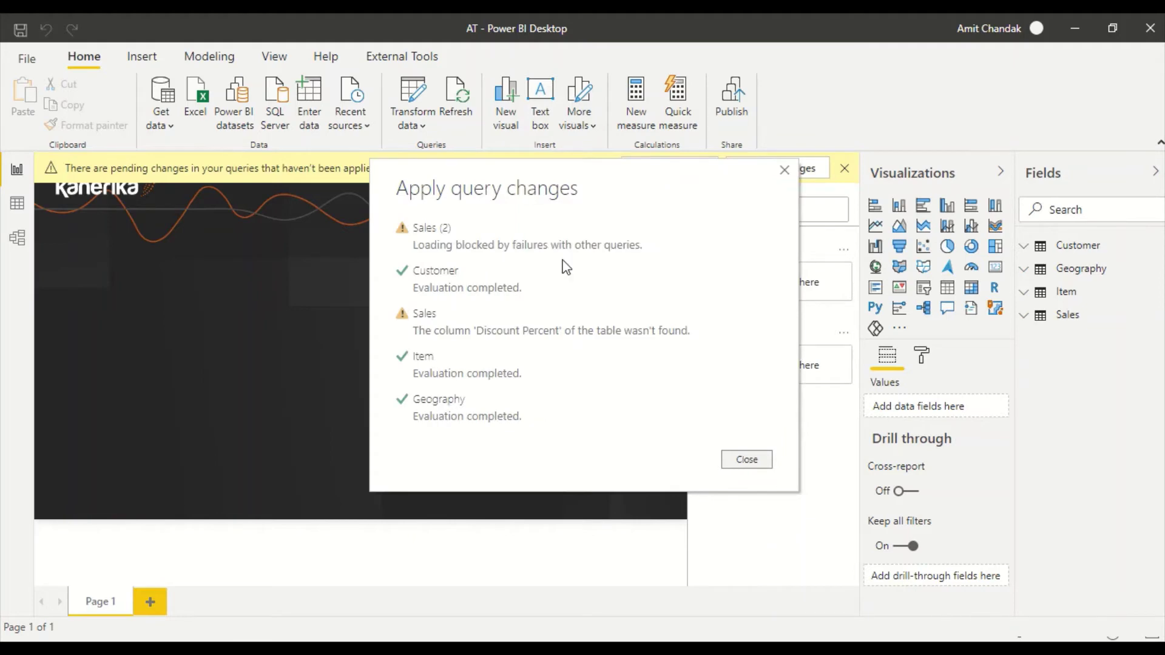
left_click(748, 460)
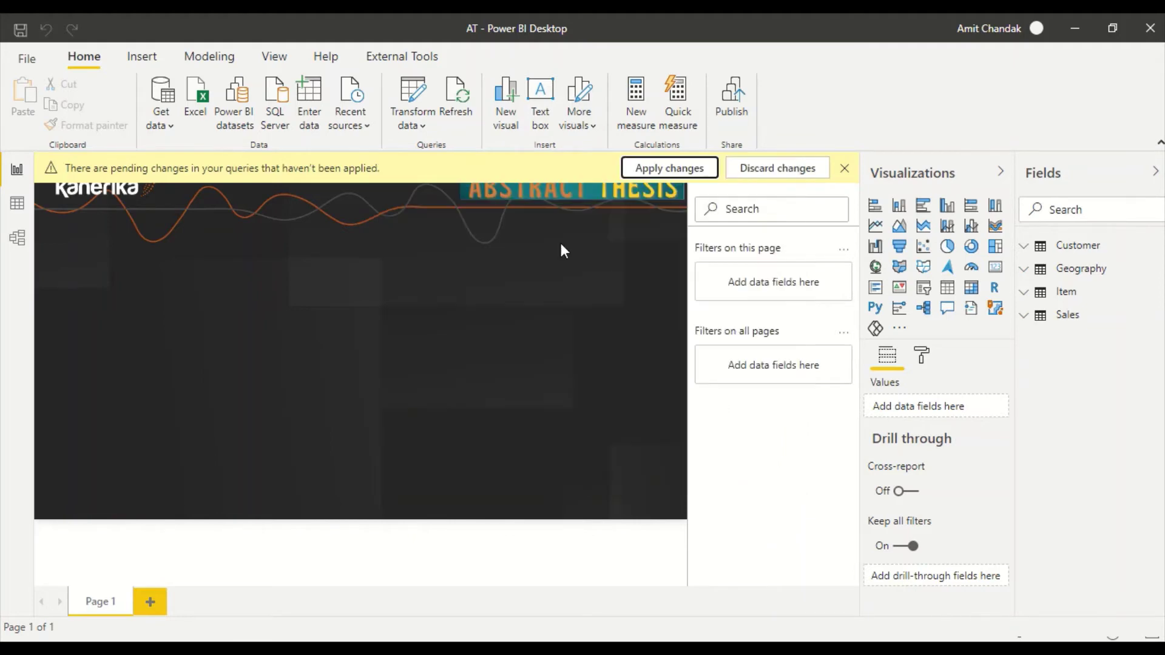
left_click(416, 123)
- Inspect the Sales (2) query's Changed Type line in Advanced Editor, then cancel without changes
left_click(429, 158)
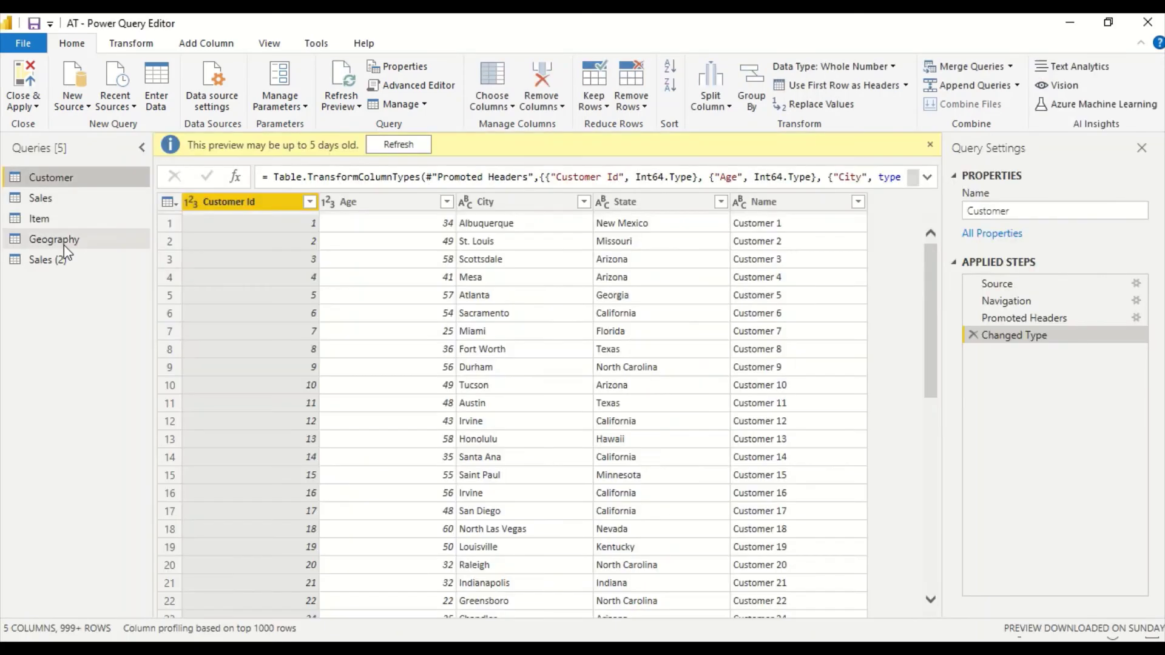
left_click(55, 262)
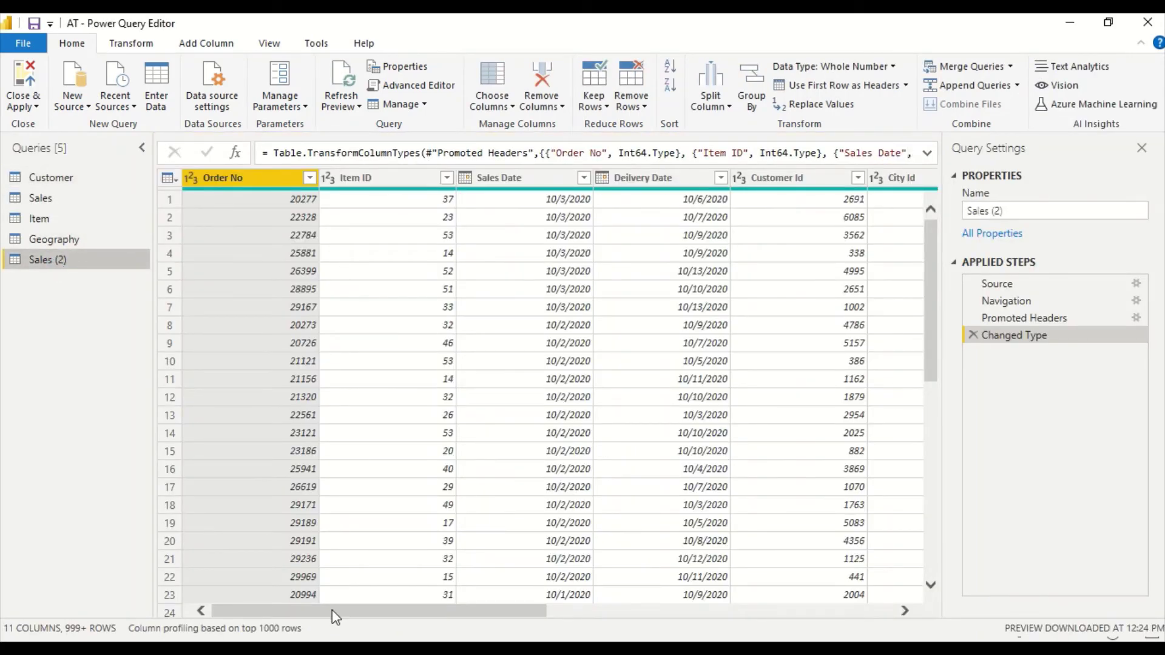
left_click_drag(332, 611, 364, 631)
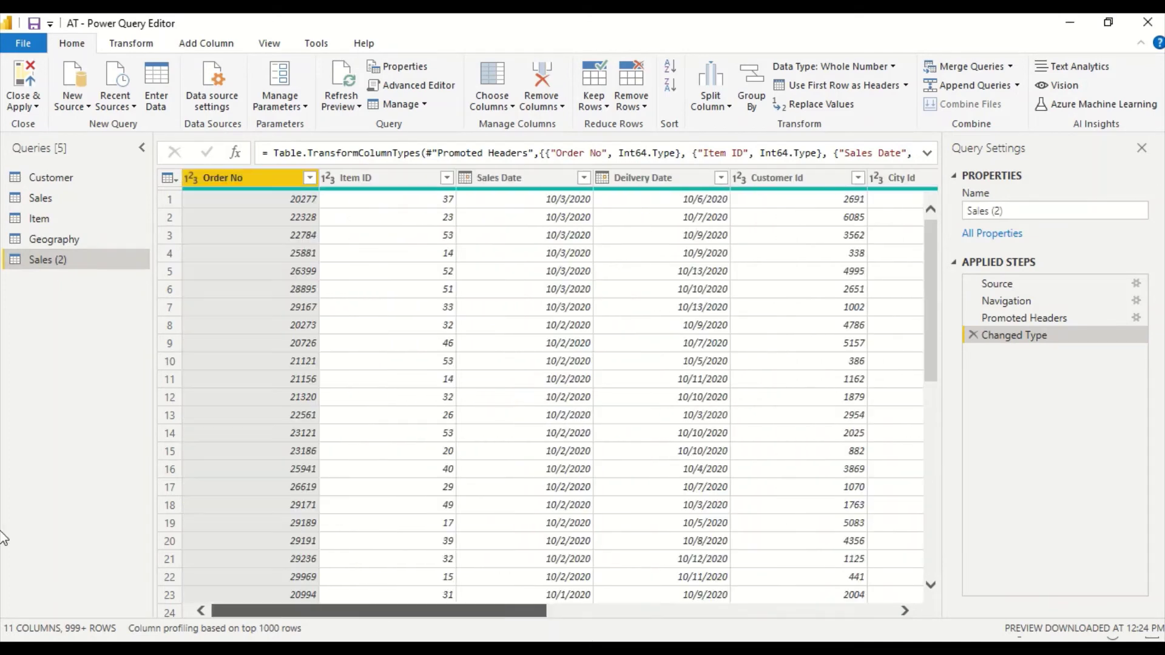
right_click(48, 260)
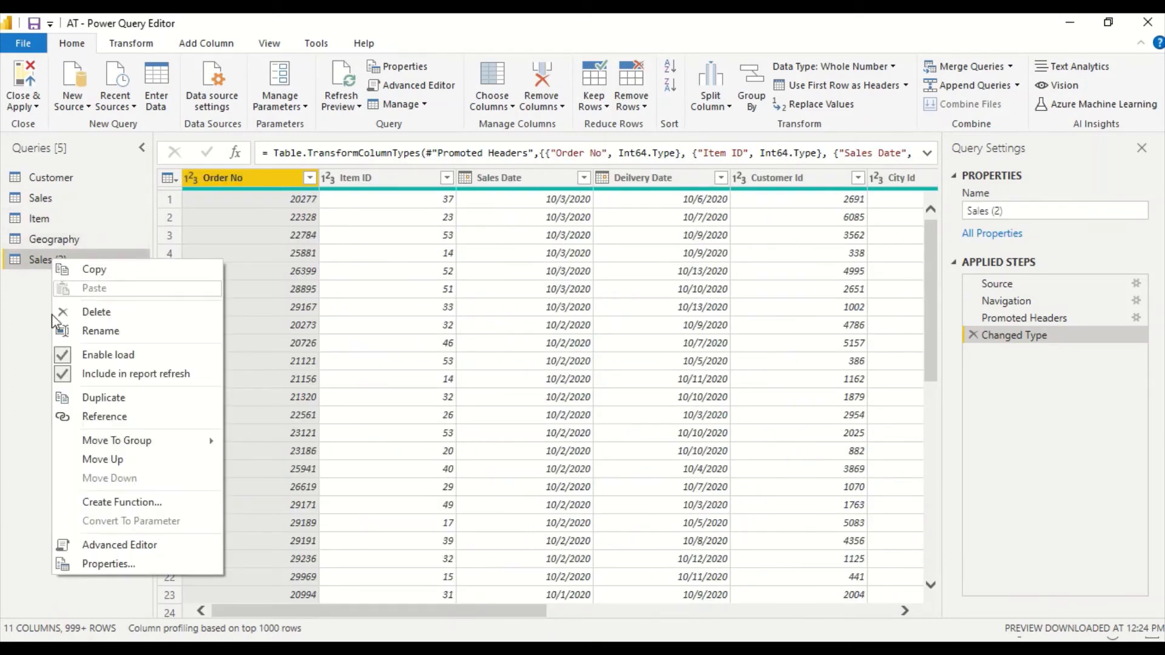
left_click(91, 545)
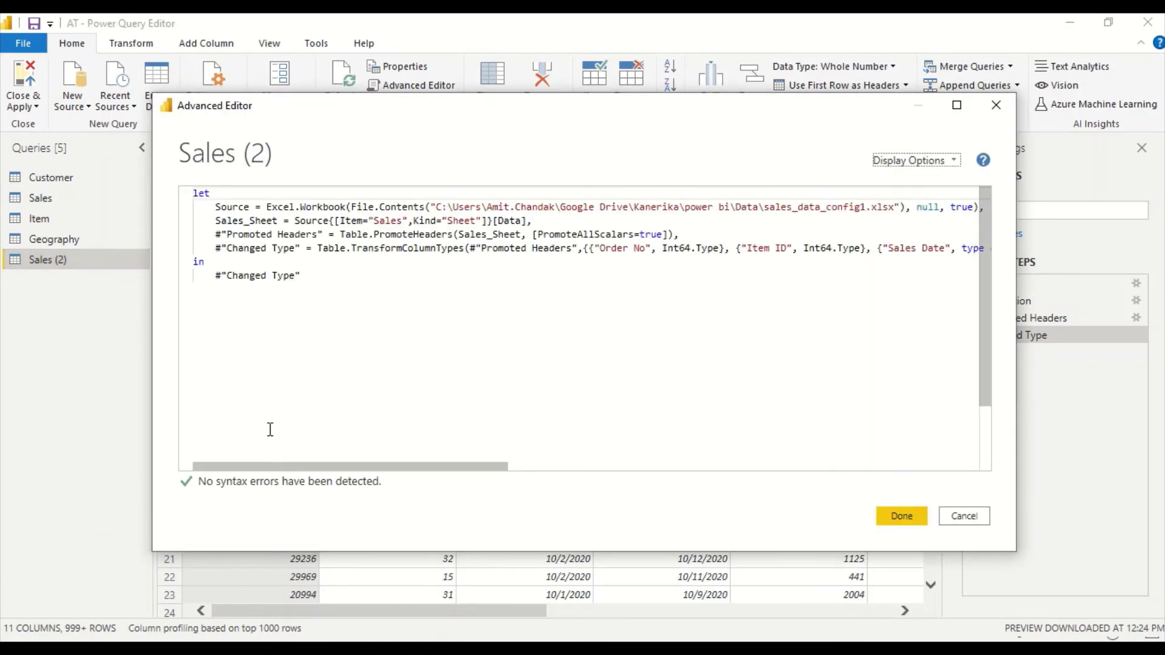
left_click_drag(260, 465, 307, 435)
left_click_drag(213, 249, 194, 260)
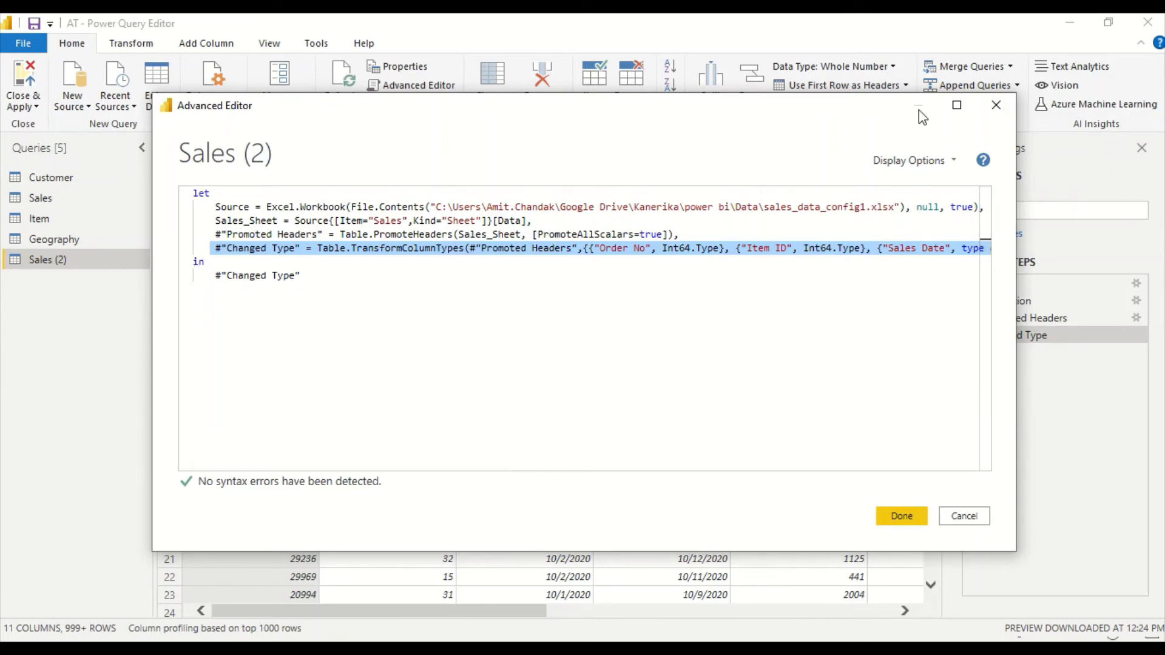
left_click(977, 520)
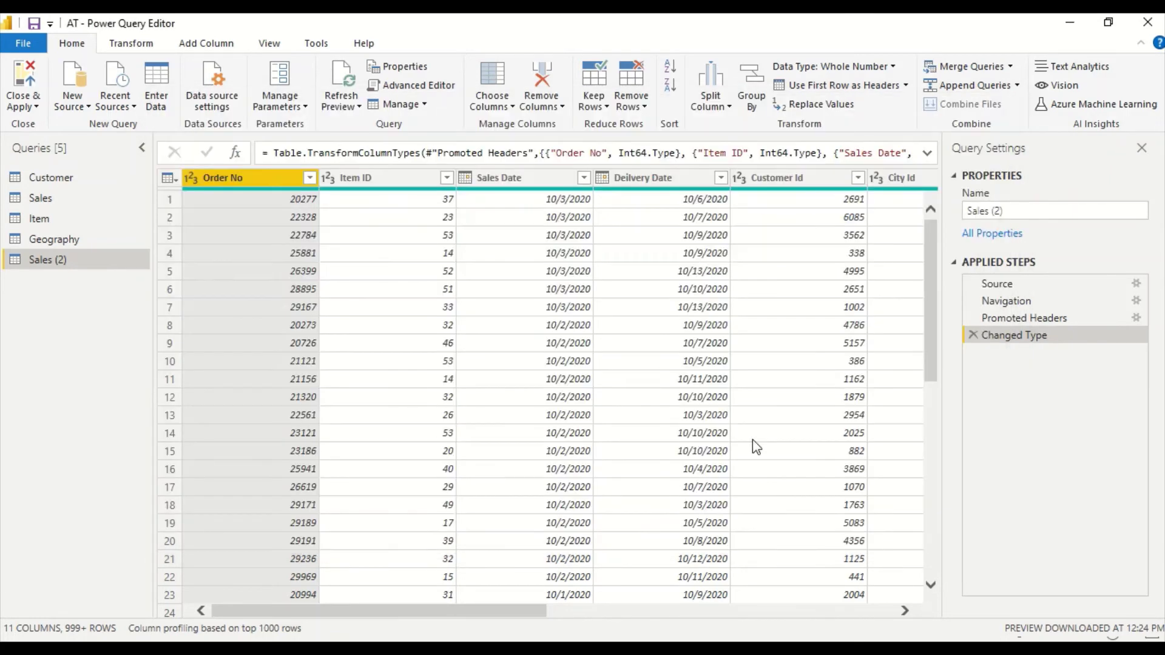
- In the Sales query's Advanced Editor, replace the old Changed Type line with the Sales (2) version
left_click(48, 200)
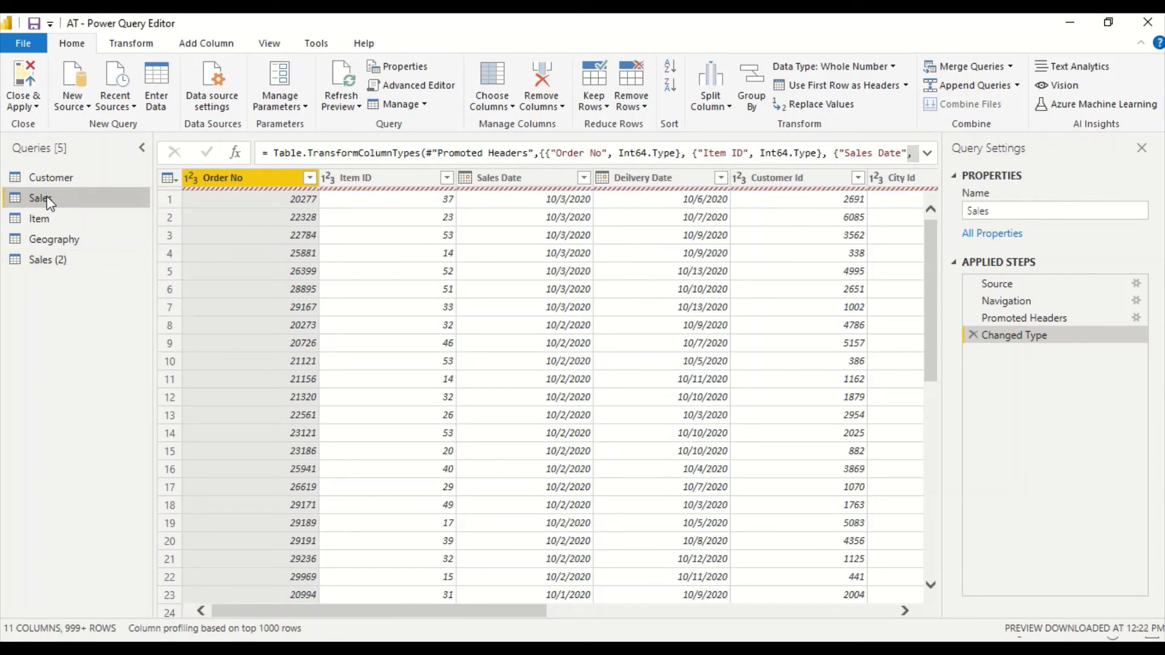
right_click(48, 201)
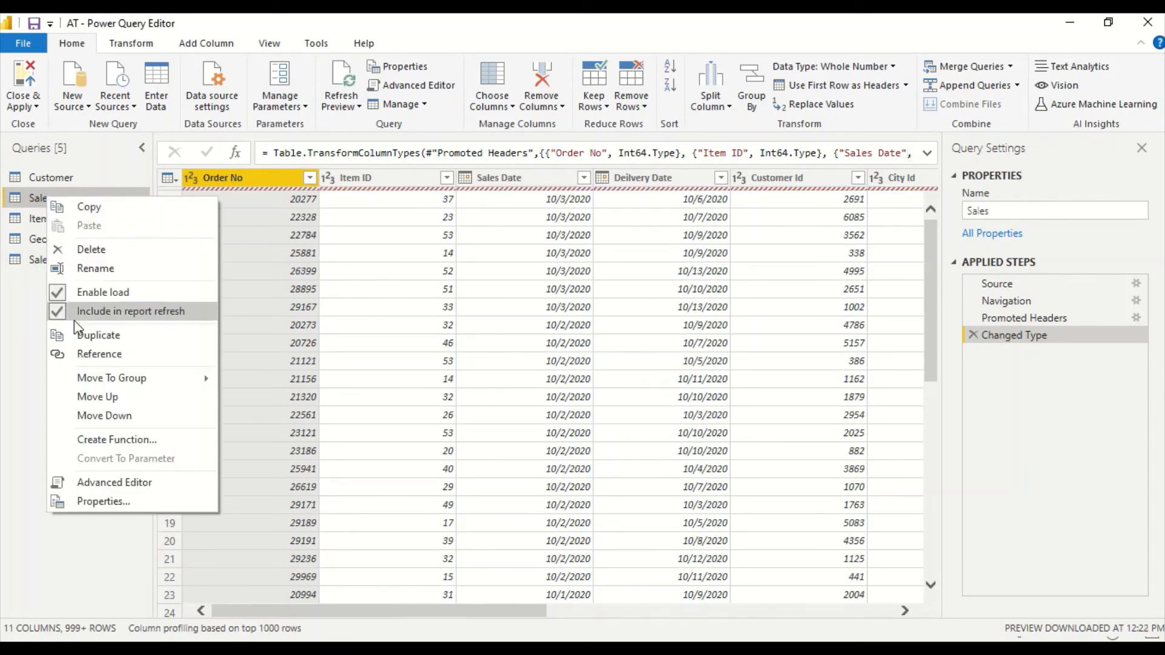
left_click(114, 484)
left_click(187, 259)
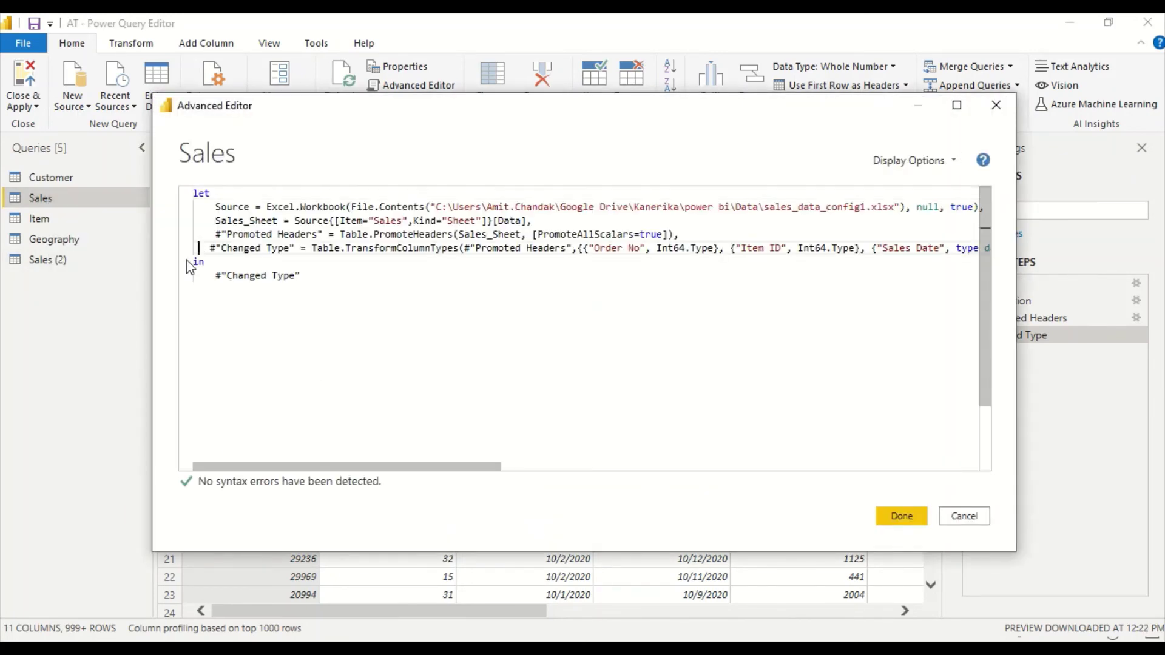
key("shift+Up")
key("shift+Tab")
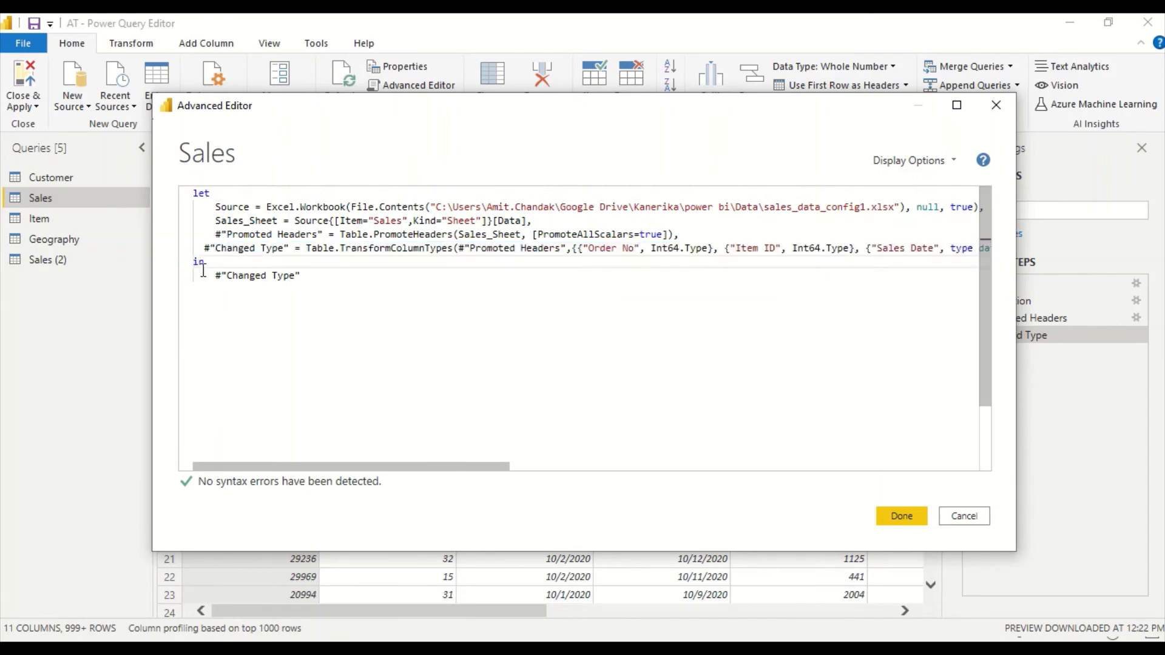
- Indent the new Changed Type line to match the others, save the code, and Close & Apply
left_click(204, 248)
key("Tab")
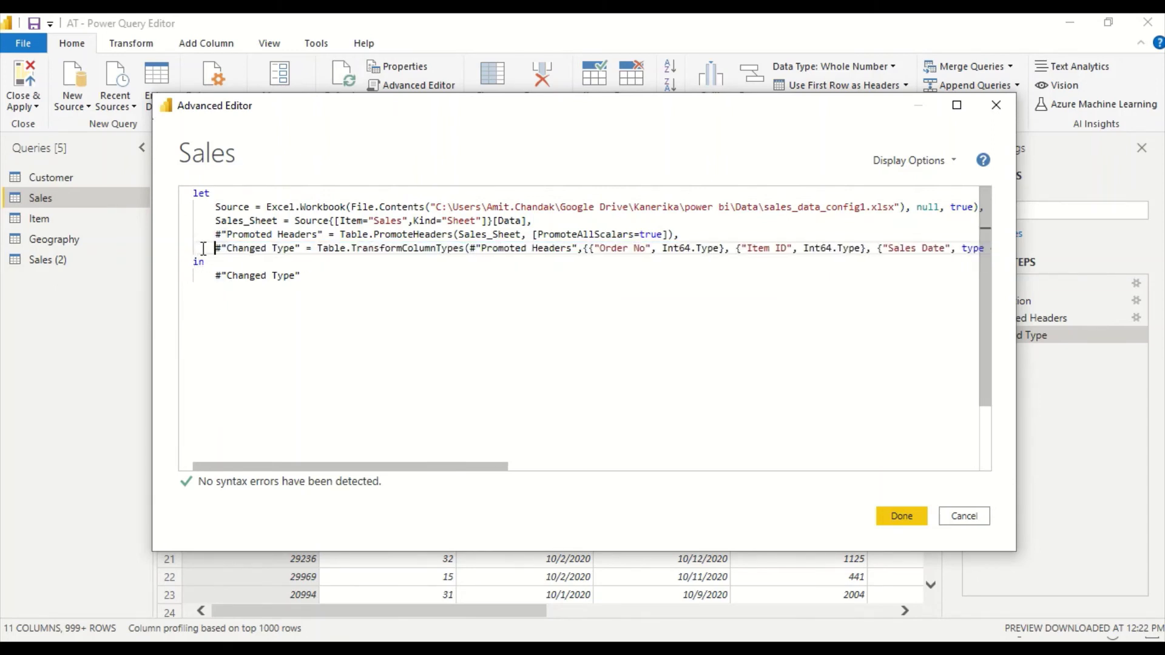
left_click(902, 517)
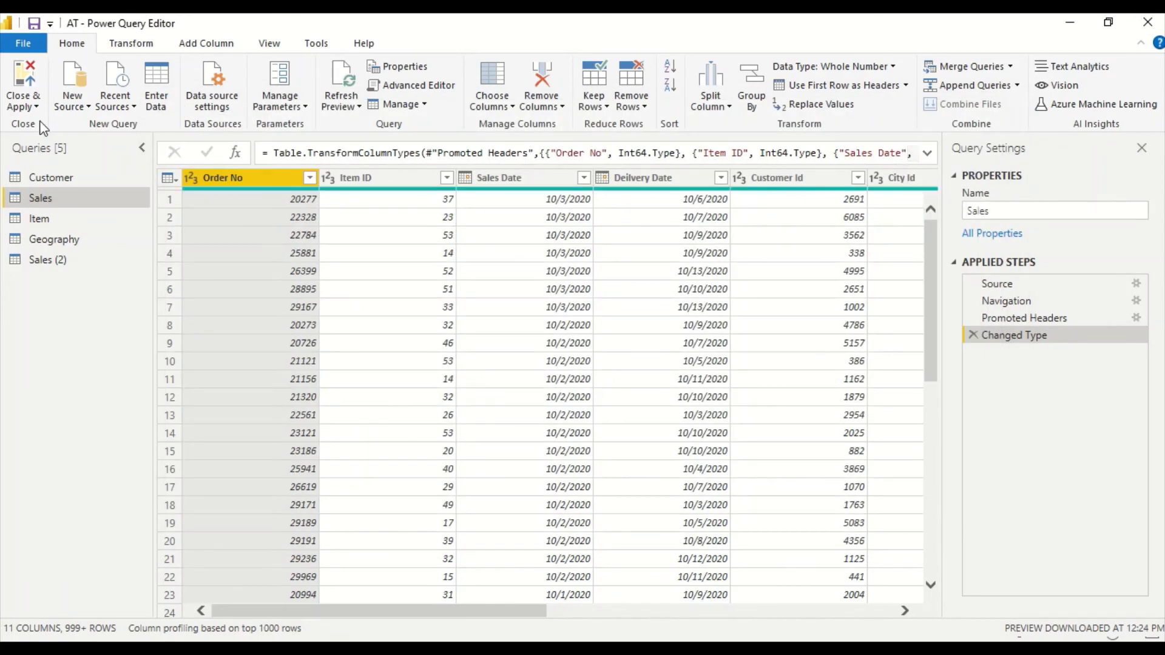
left_click(24, 106)
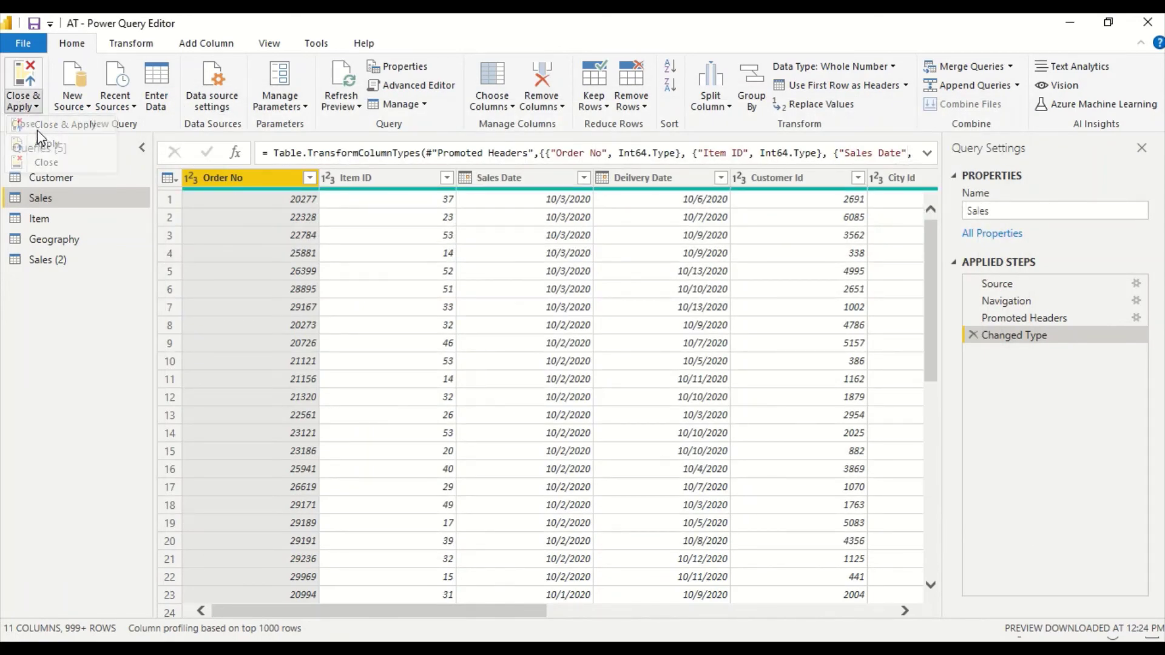
left_click(37, 130)
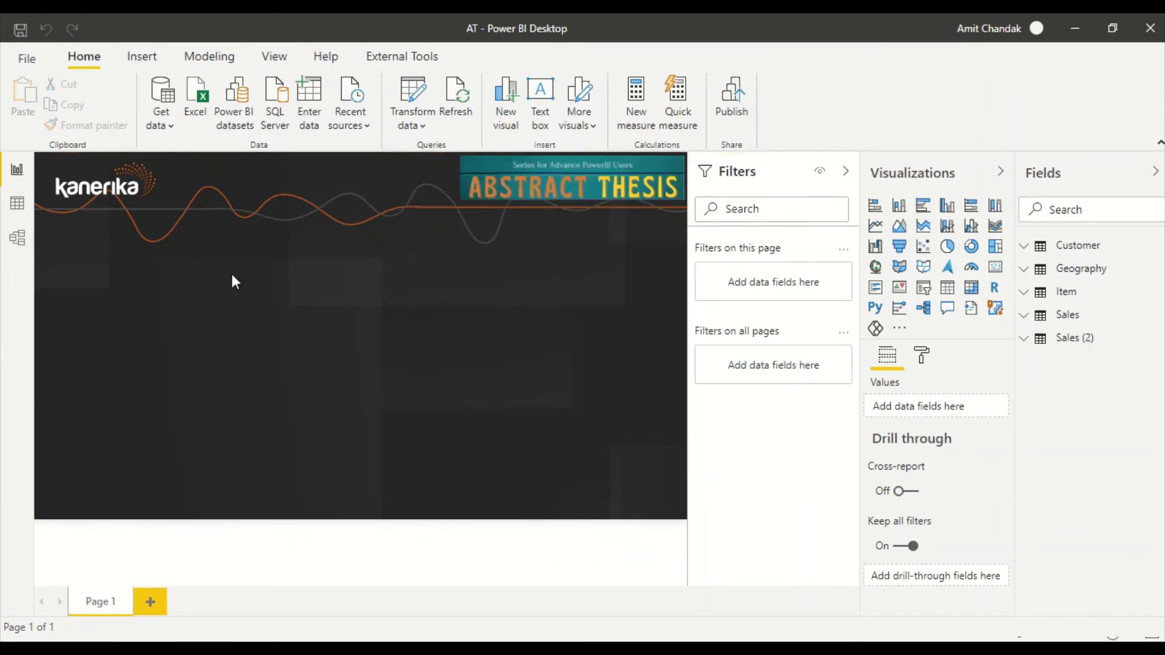
left_click(17, 202)
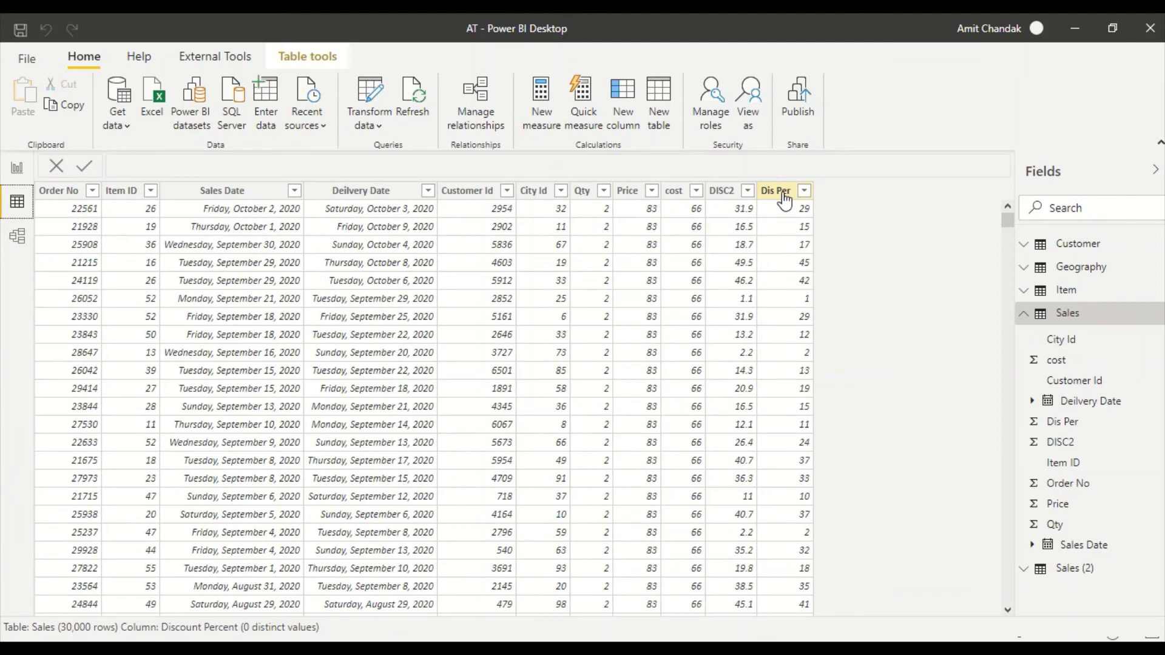
left_click(1069, 576)
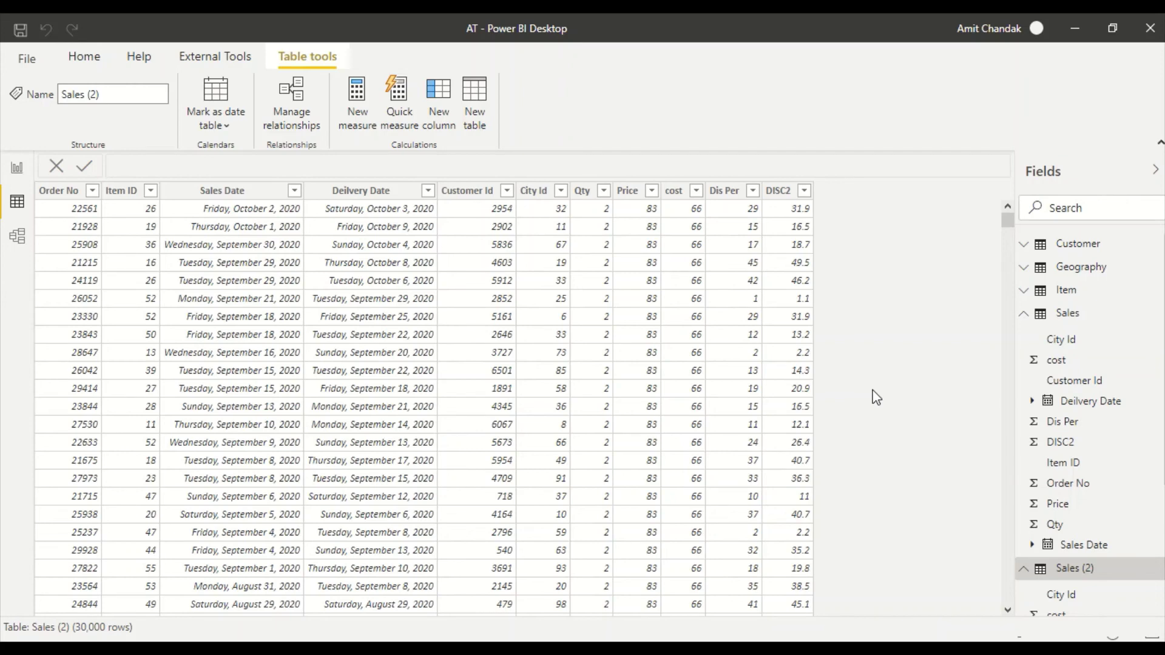
left_click(16, 171)
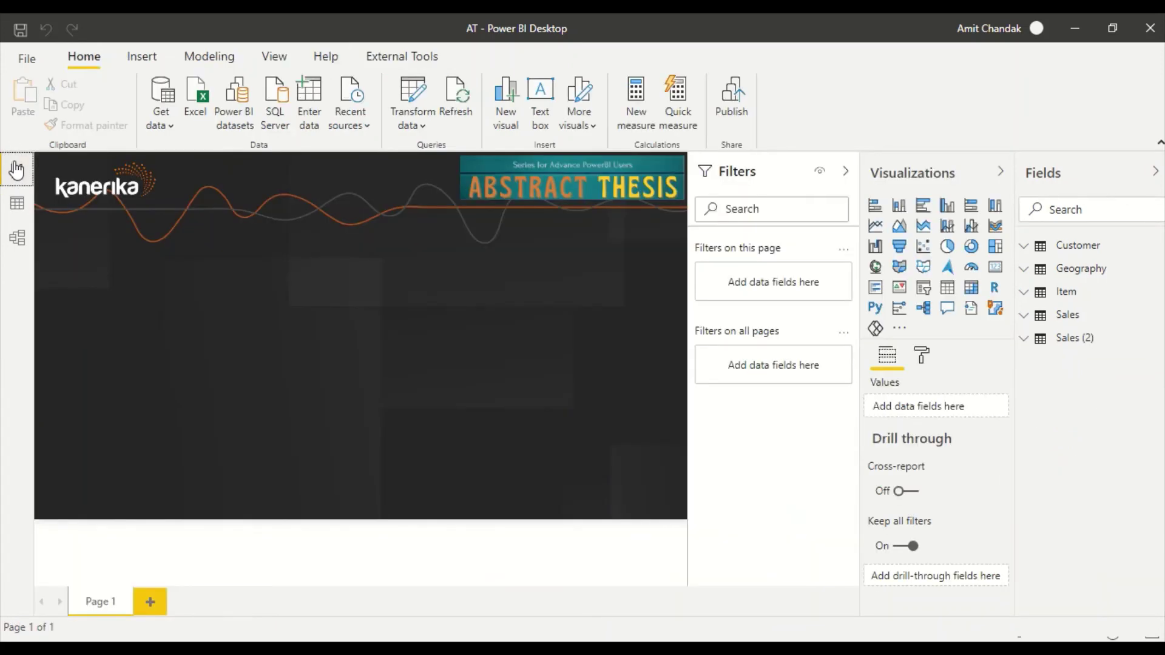